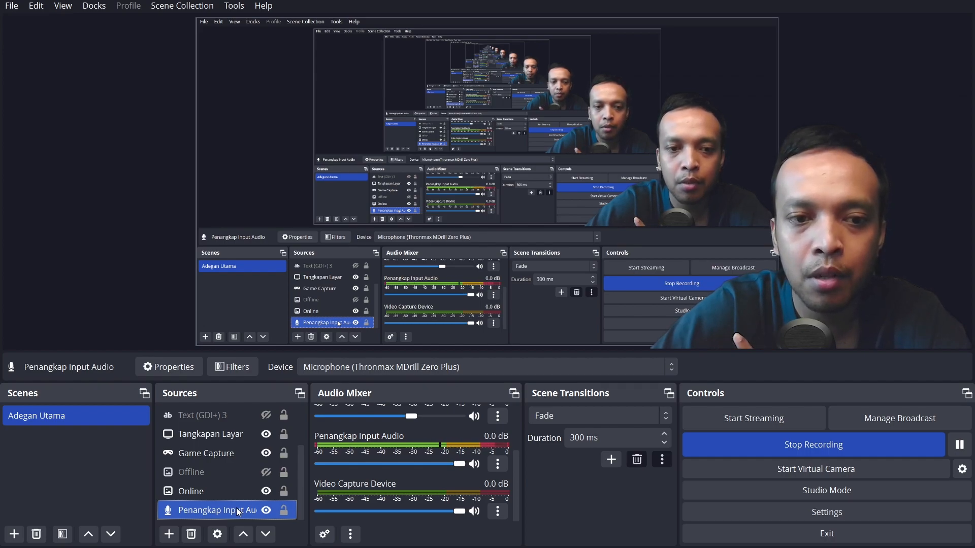
- Remove all six audio filters, from Kompresor to VST 2.x Plug-in, from the Penangkap Input Audio source and close its filter window
click(239, 370)
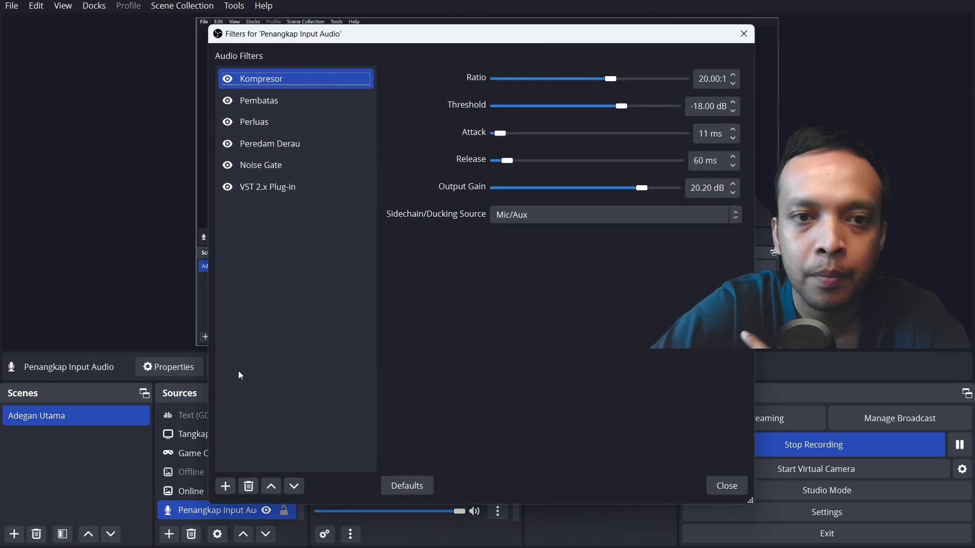
click(249, 485)
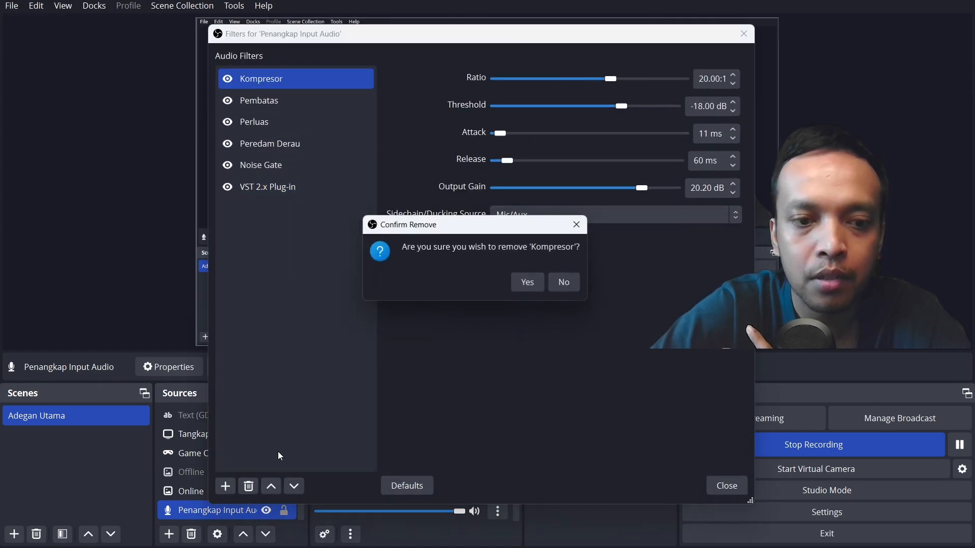
click(521, 281)
click(249, 487)
click(521, 281)
click(249, 486)
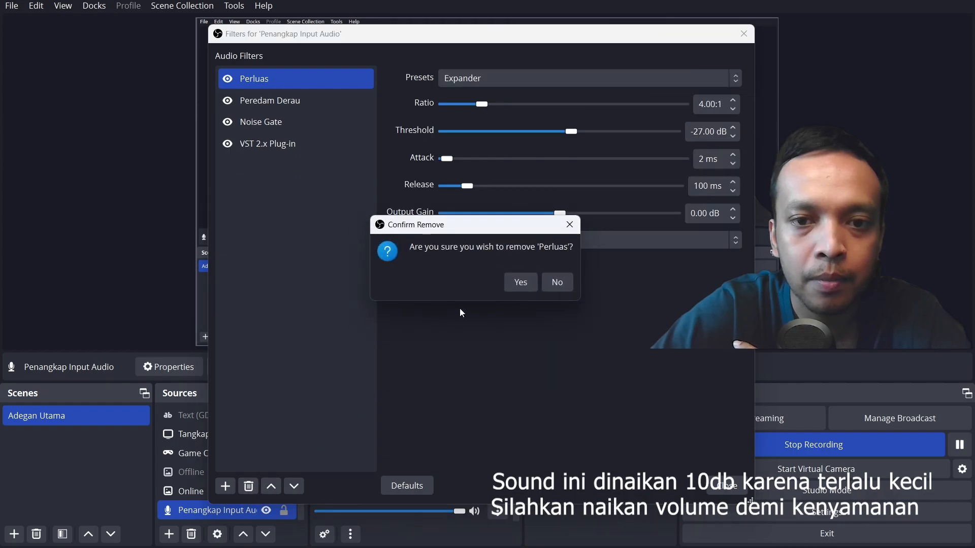
click(522, 281)
click(249, 487)
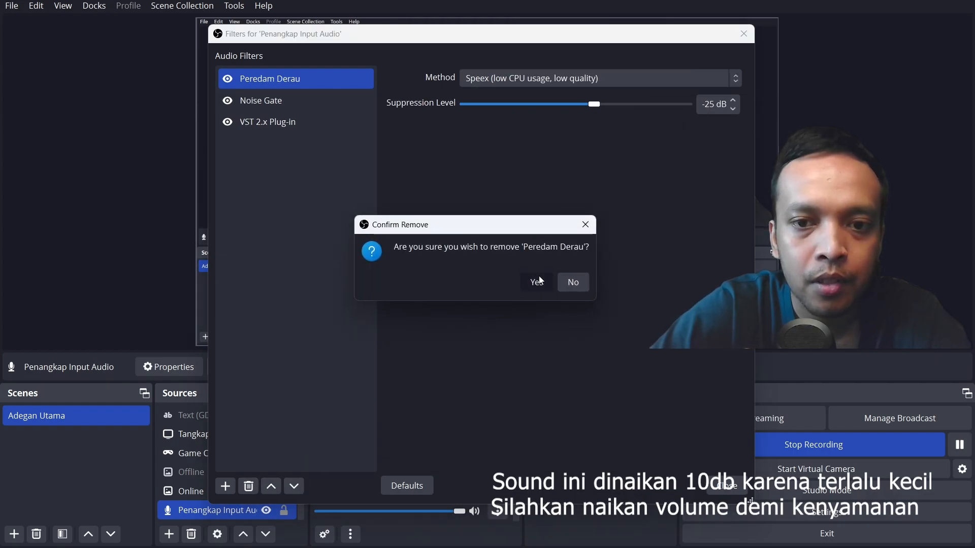
click(537, 279)
click(255, 489)
click(523, 281)
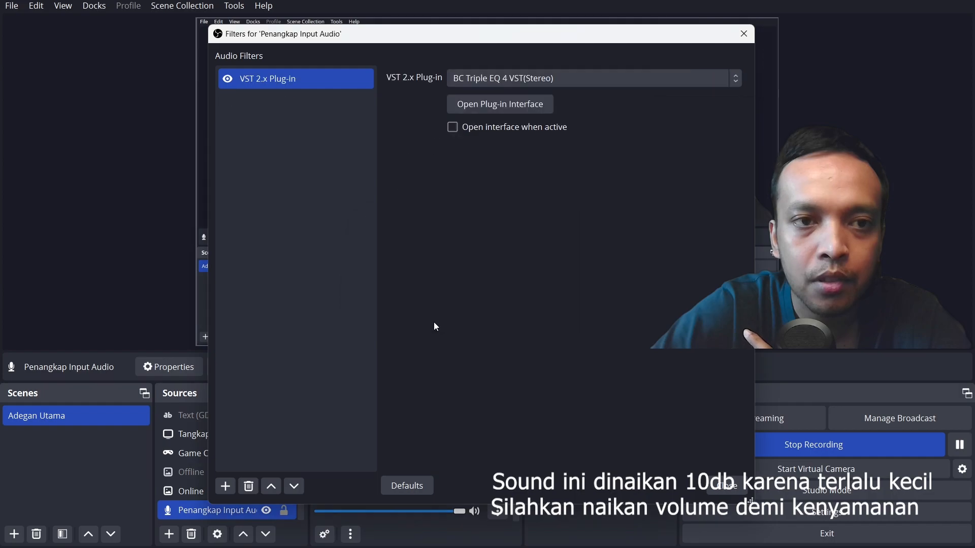
click(249, 487)
click(537, 281)
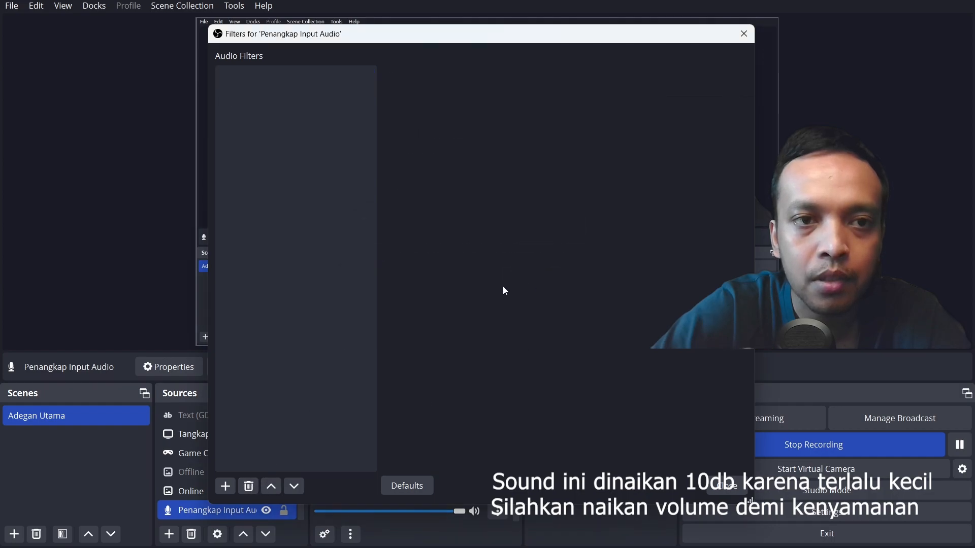
drag(492, 50, 468, 37)
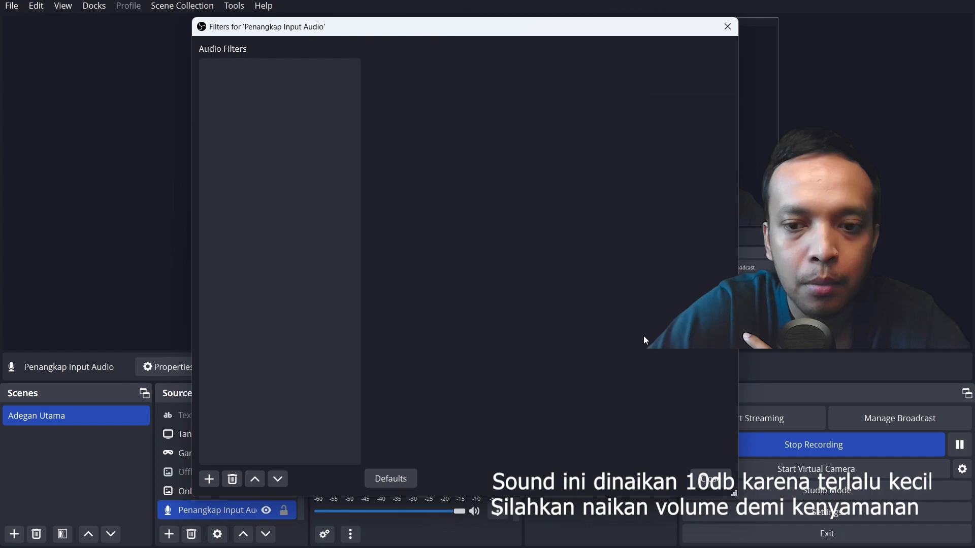
click(711, 479)
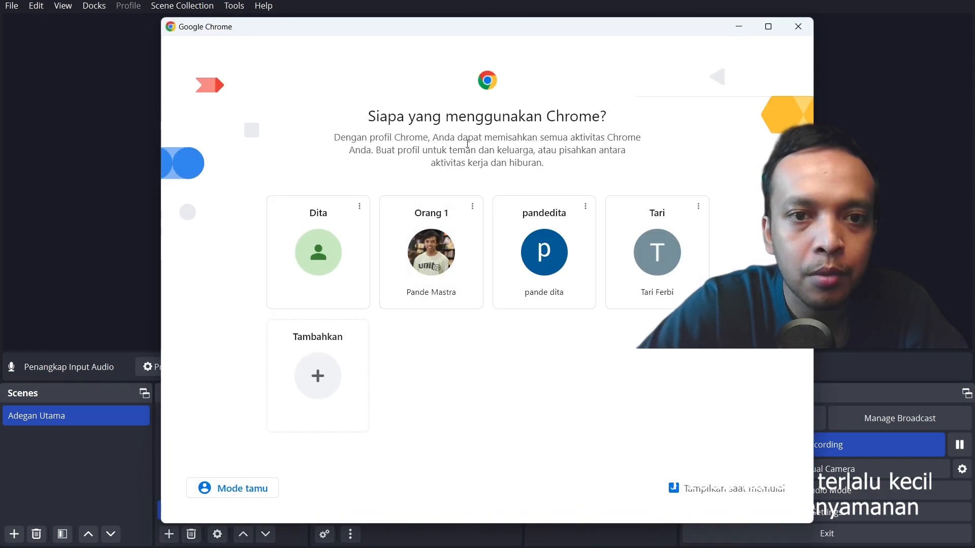
- Switch to Google Chrome, search Google for bluecataudio, and open the Blue Cat Audio website
click(430, 271)
click(258, 16)
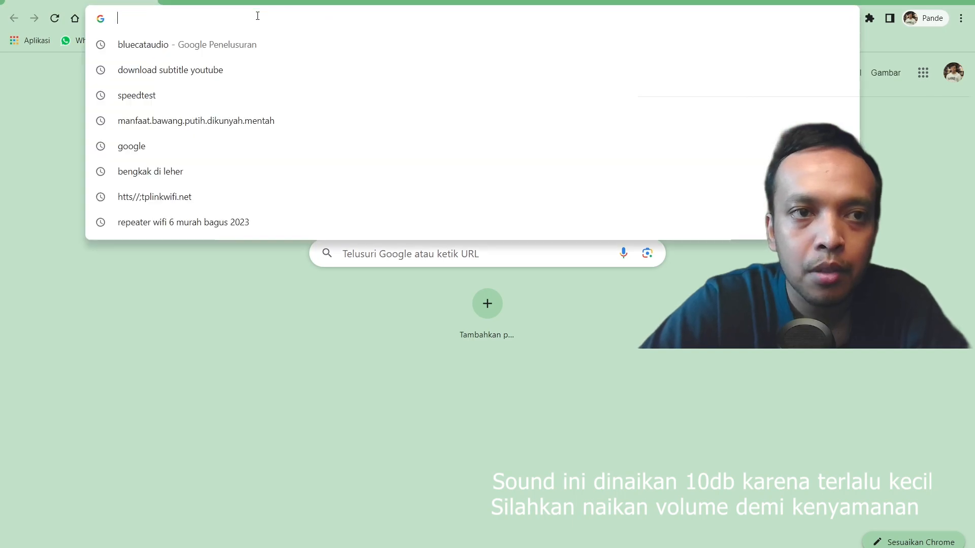
text(google.com)
key(Return)
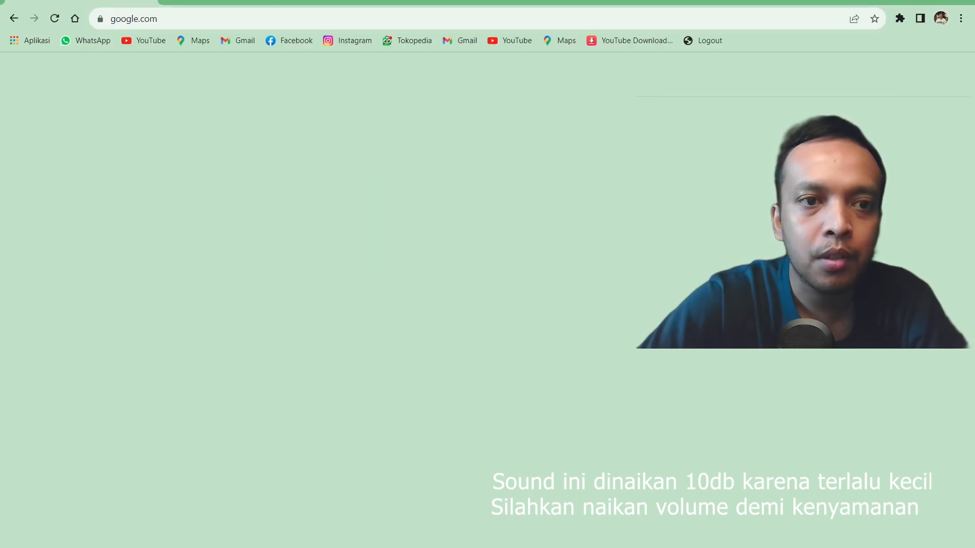
click(341, 279)
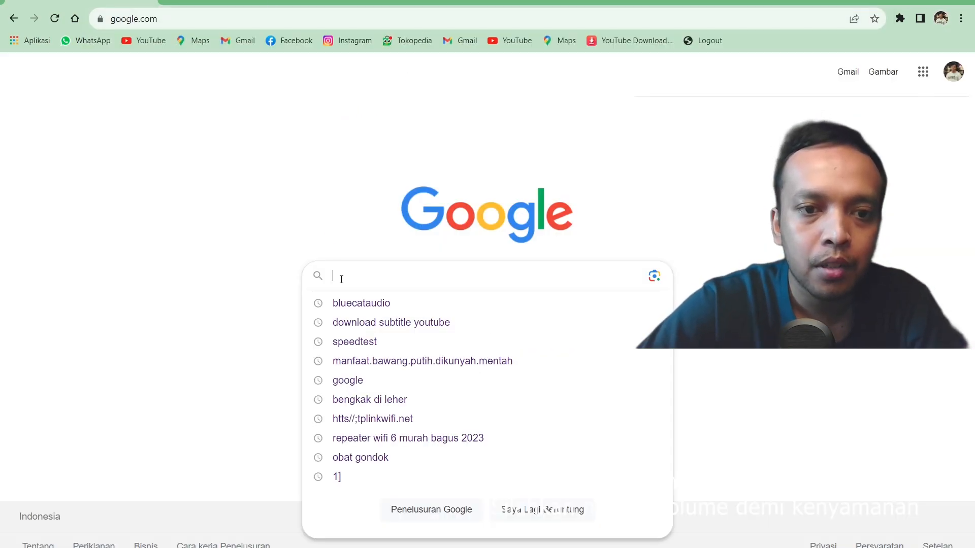
click(355, 304)
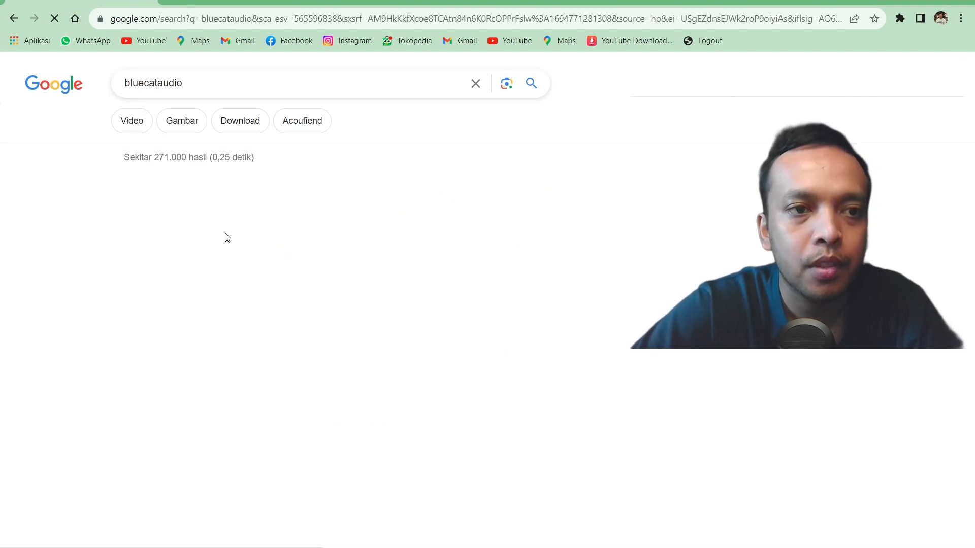
click(203, 212)
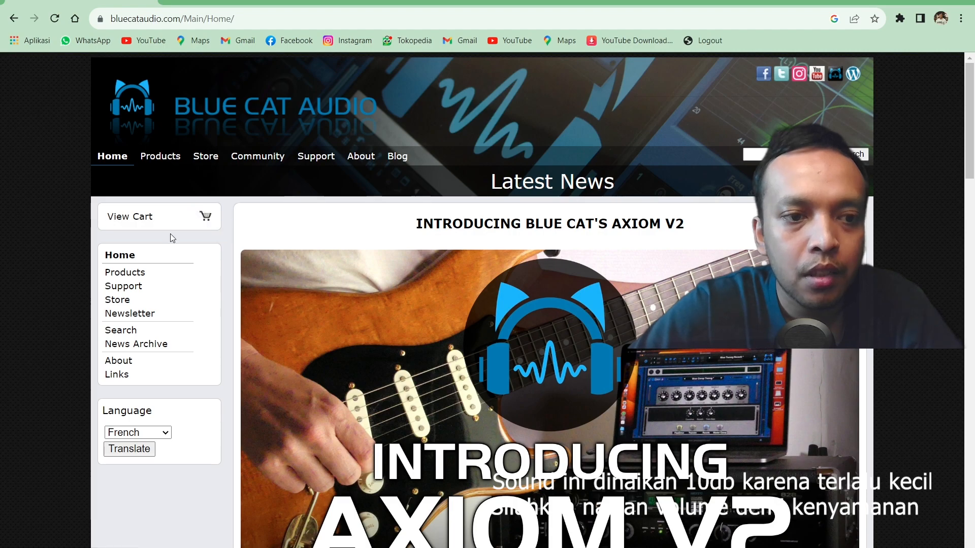
- Open the Blue Cat Audio product downloads list and go to the Blue Cat's Triple EQ product page
mouse_move(170, 159)
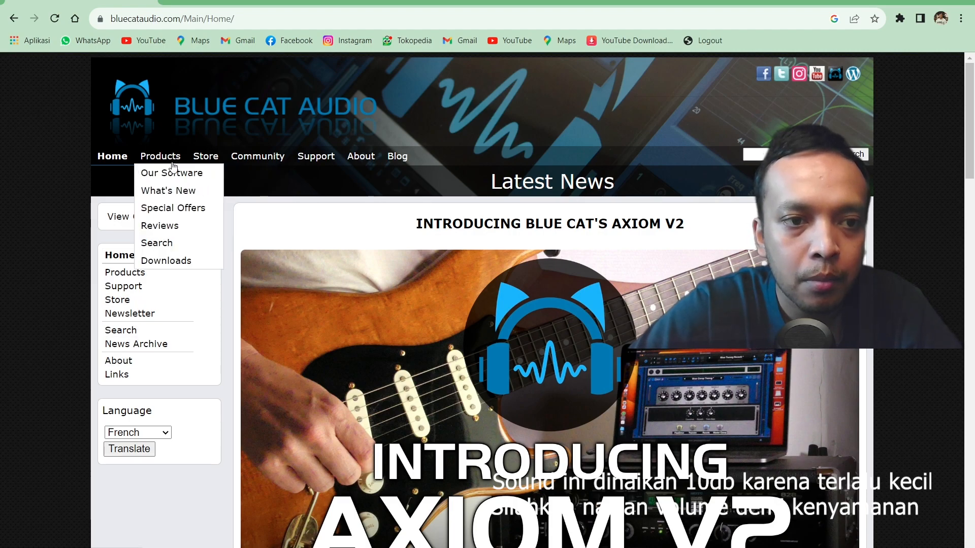
click(169, 260)
scroll(331, 336, down, 20)
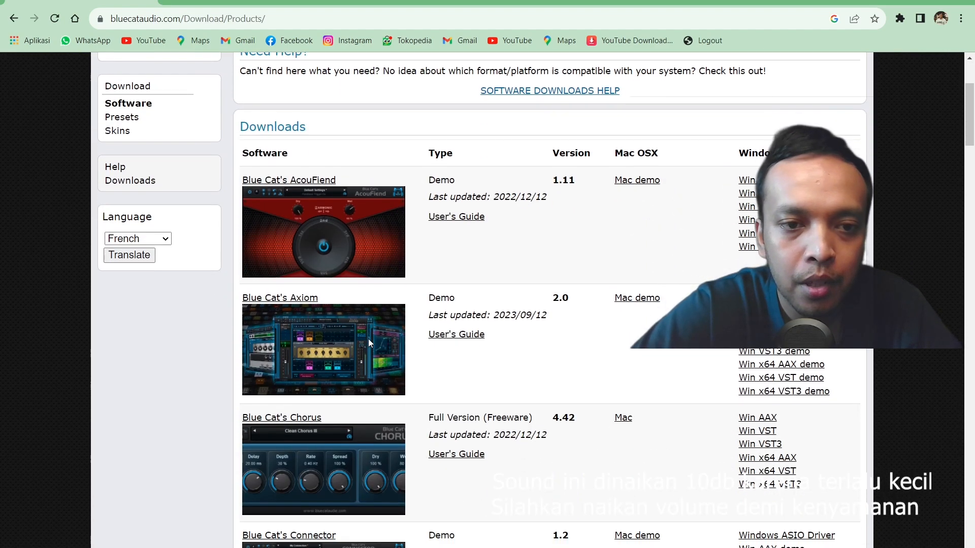
scroll(367, 344, down, 15)
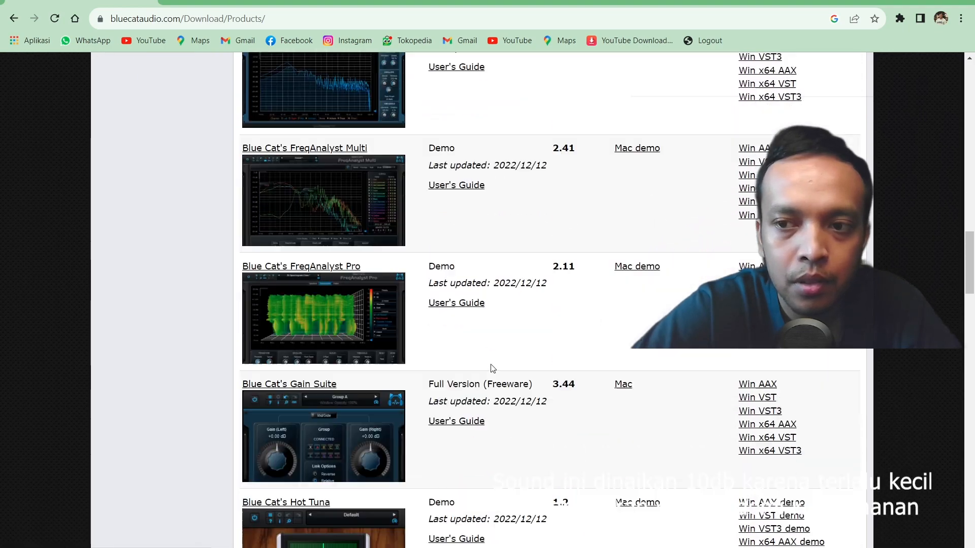
scroll(333, 361, down, 9)
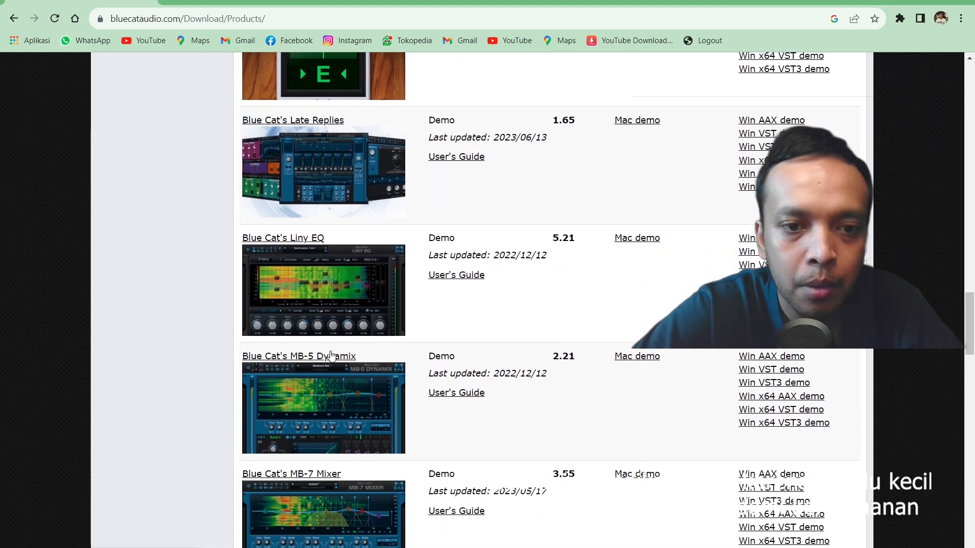
scroll(326, 351, down, 10)
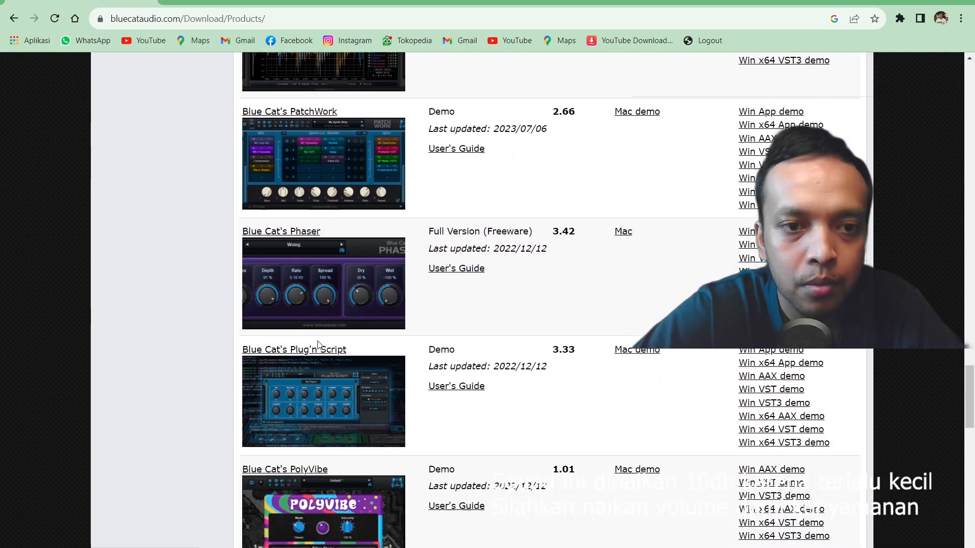
scroll(320, 318, down, 10)
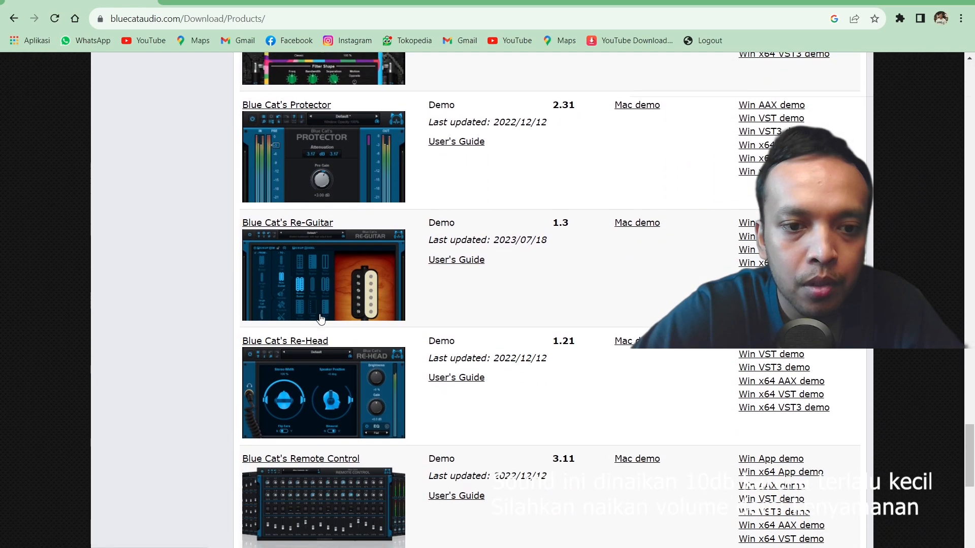
scroll(321, 320, down, 3)
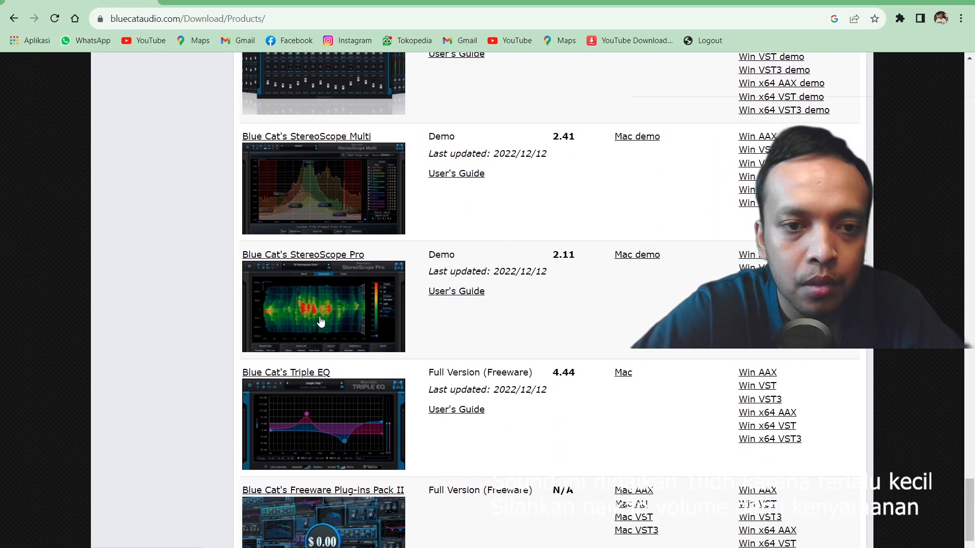
click(297, 303)
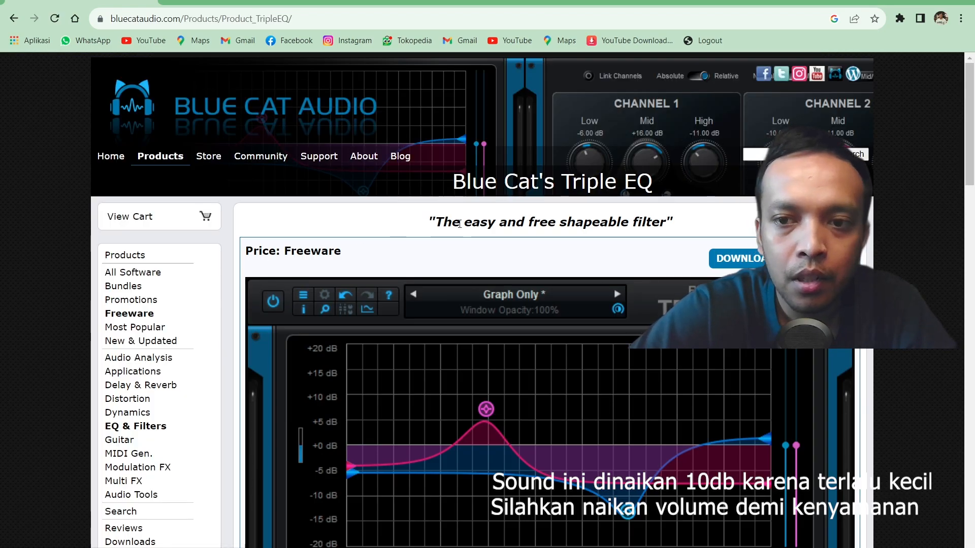
- Look through the Triple EQ page and go to its download section to view the Windows and macOS plug-in versions
scroll(713, 260, down, 13)
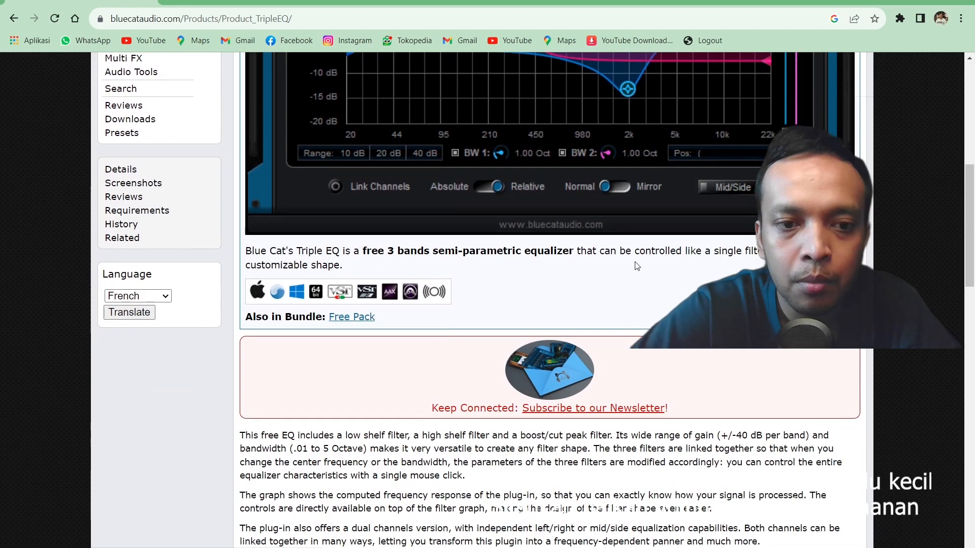
scroll(634, 266, down, 3)
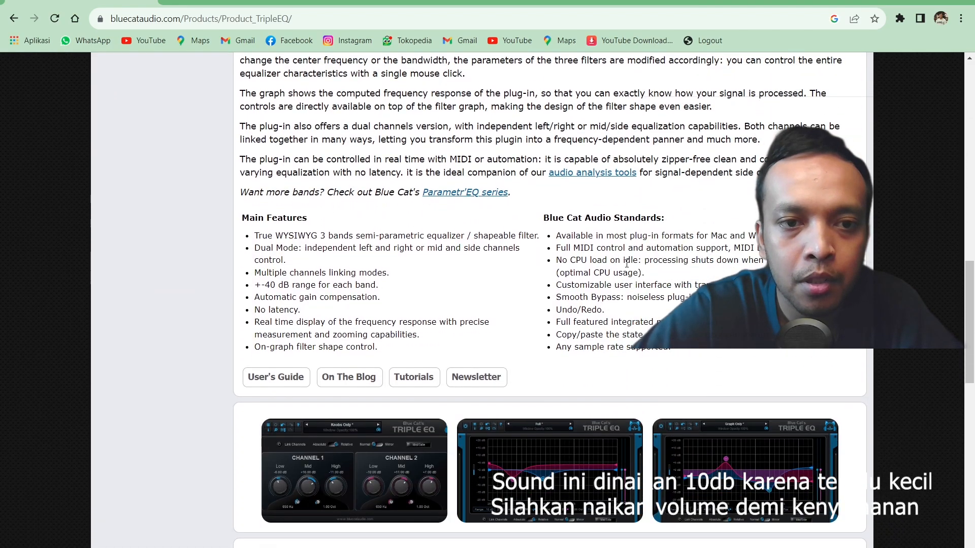
scroll(626, 264, down, 9)
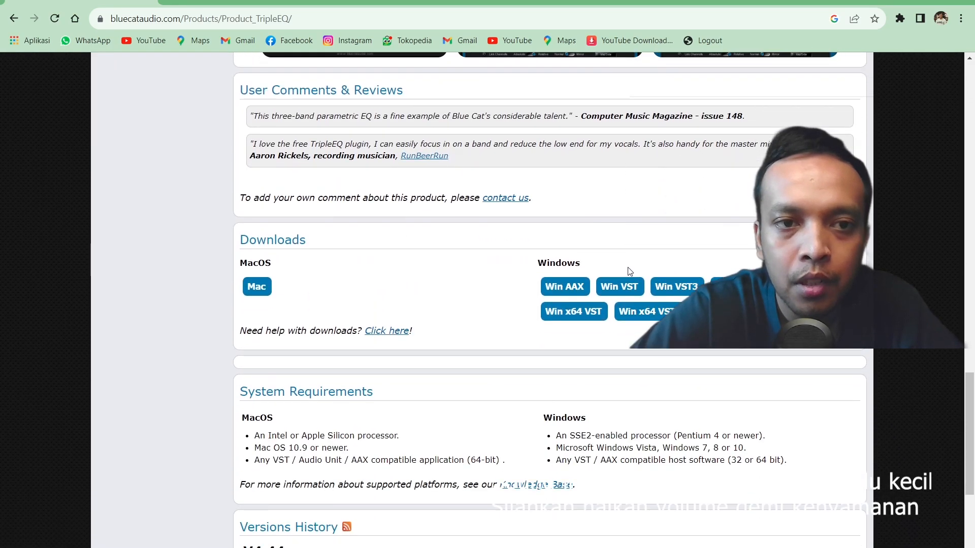
scroll(628, 268, up, 3)
drag(971, 358, 974, 111)
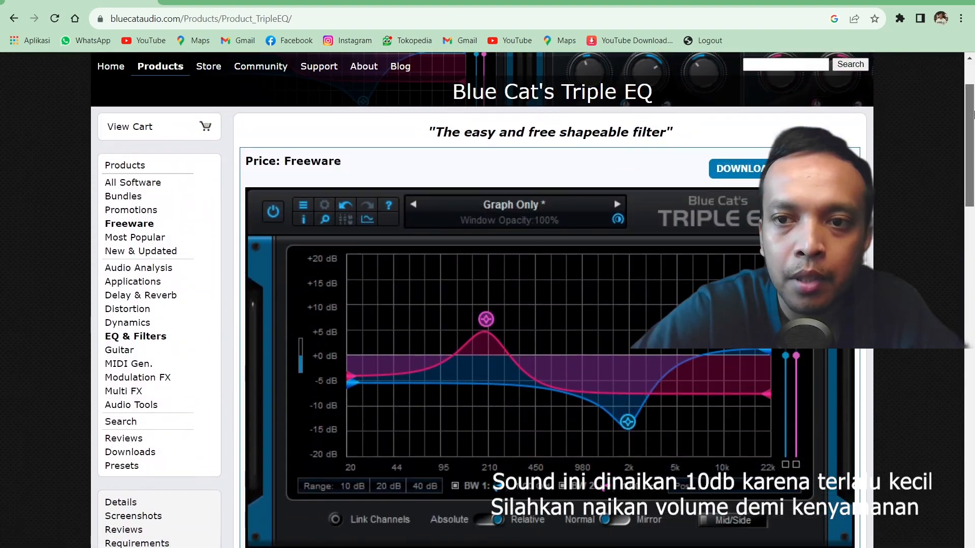
click(754, 168)
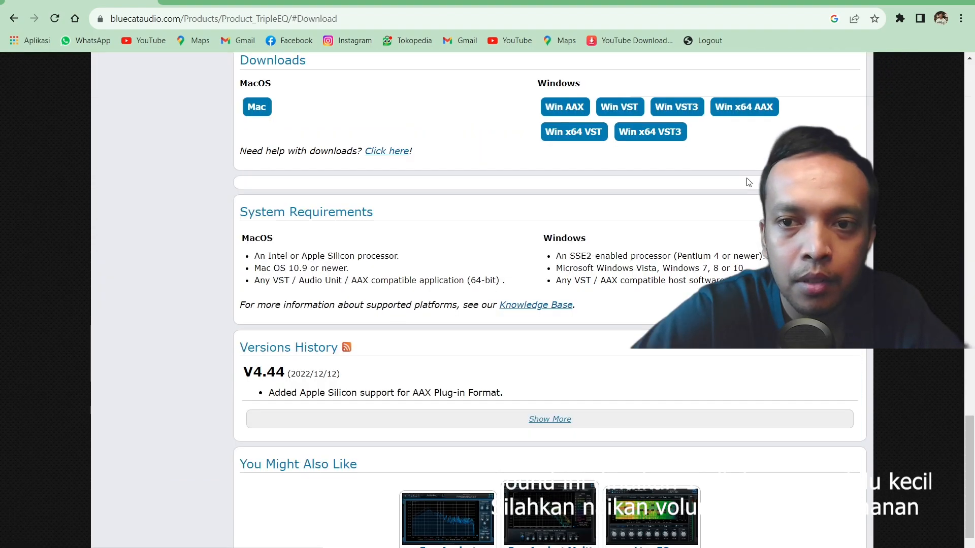
scroll(452, 195, up, 1)
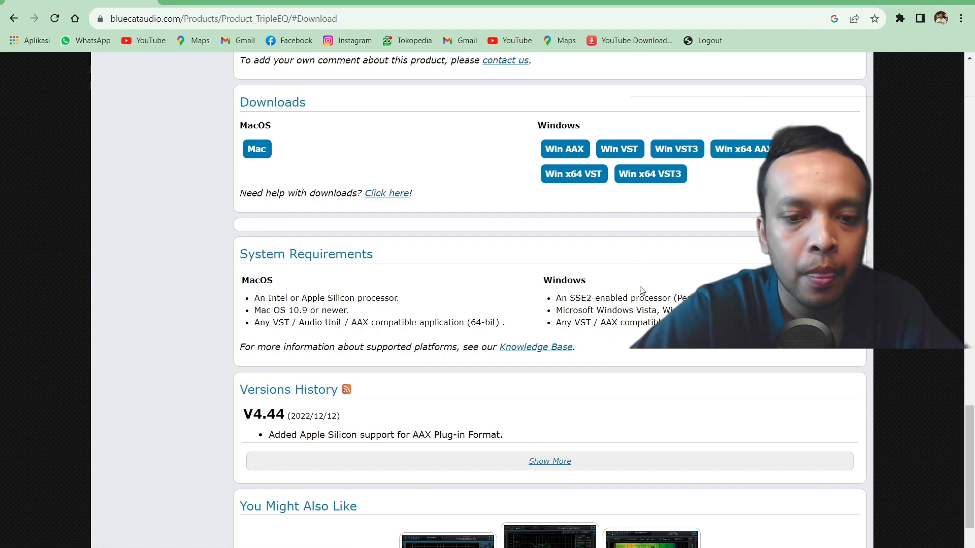
- Switch to OBS Studio and add a Compressor filter named Compressor to the Penangkap Input Audio source
click(629, 546)
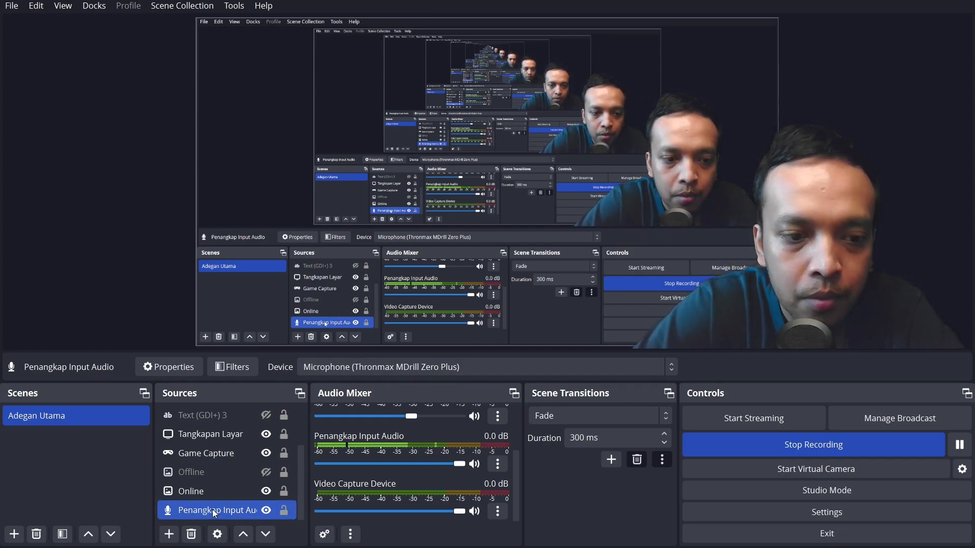
click(235, 369)
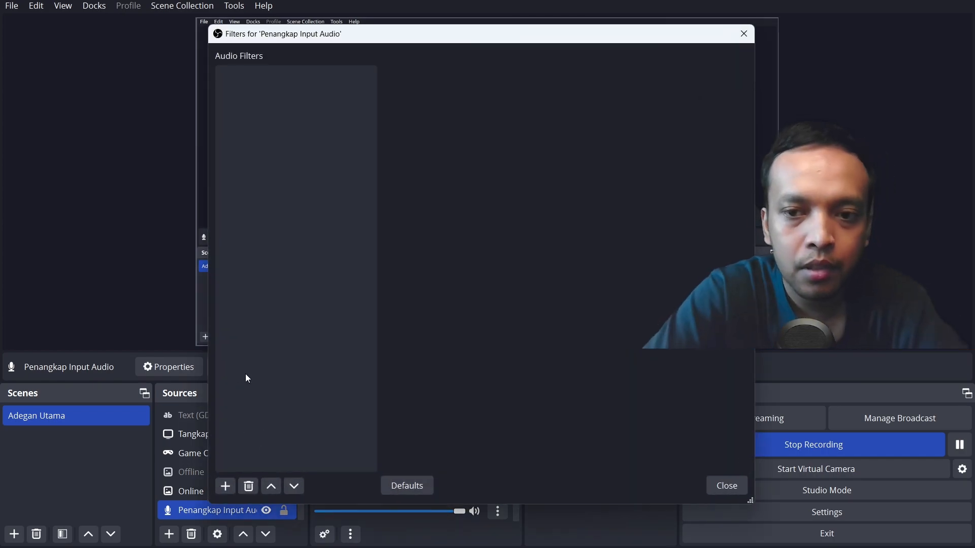
click(225, 486)
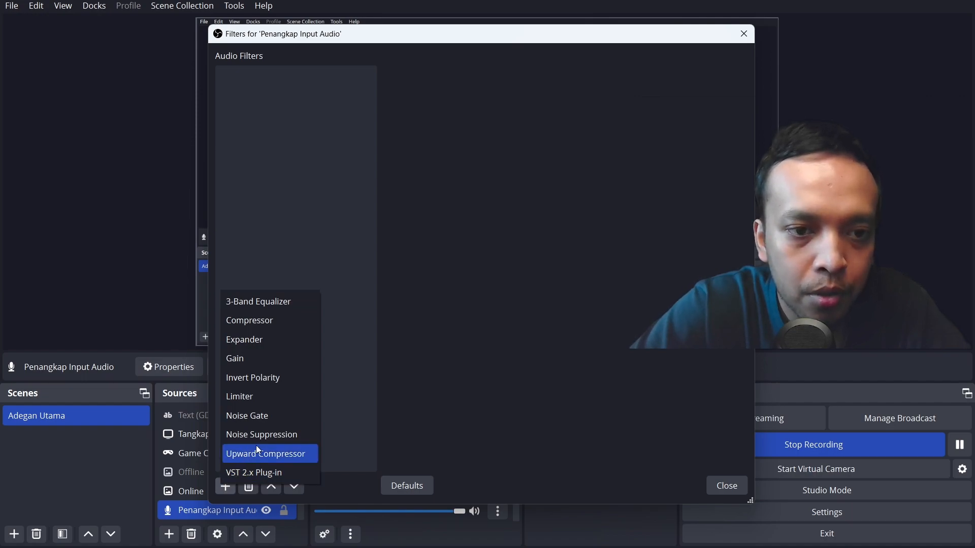
click(256, 321)
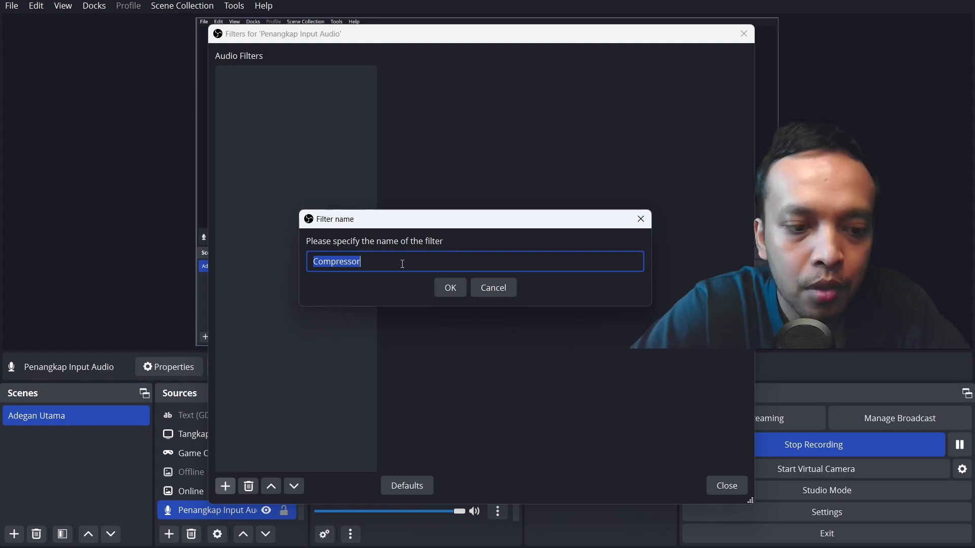
click(449, 288)
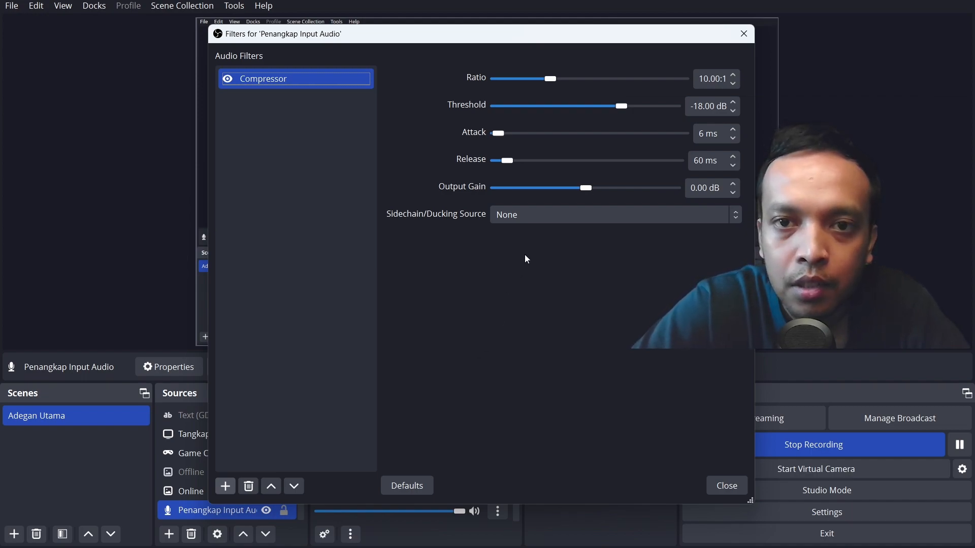
- Set the Compressor's ratio to 20.00:1 and its output gain to 20.00 dB
drag(551, 80, 611, 84)
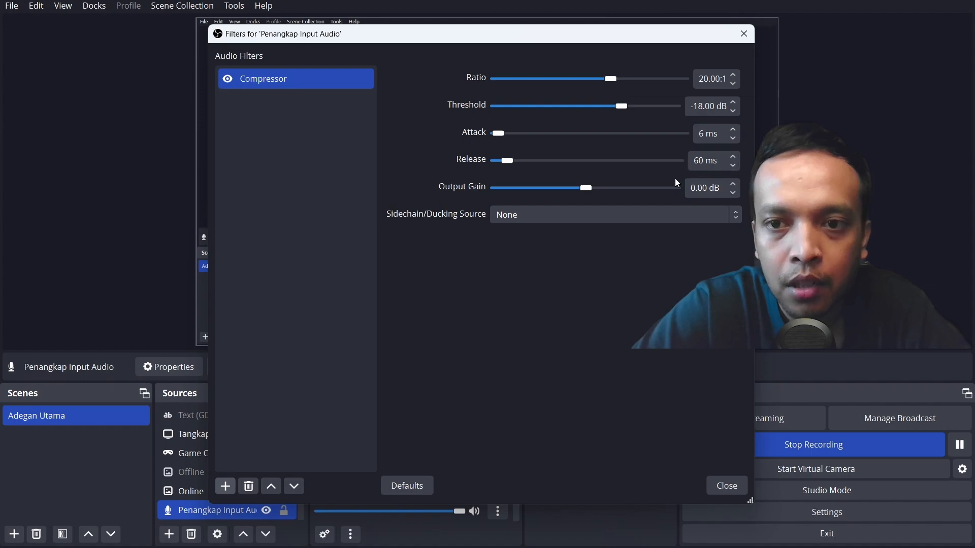
drag(586, 189, 641, 190)
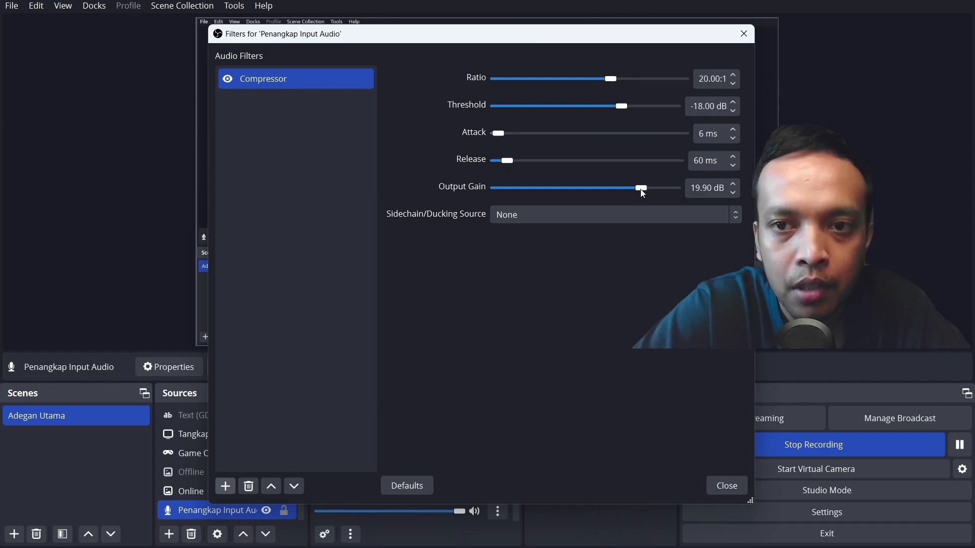
click(734, 193)
click(734, 193)
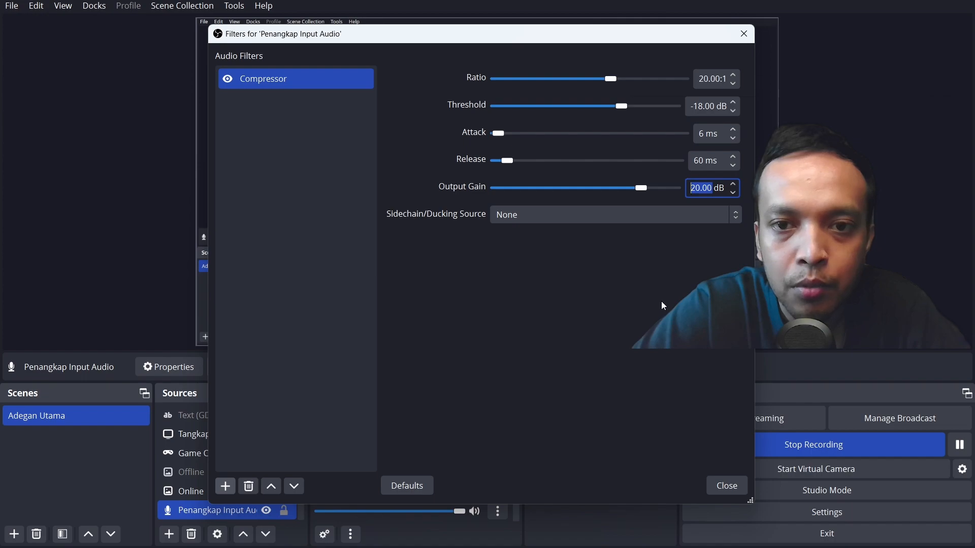
- Move the filters window aside to check the Penangkap Input Audio level in the audio mixer, and bring it back
drag(437, 38, 763, 17)
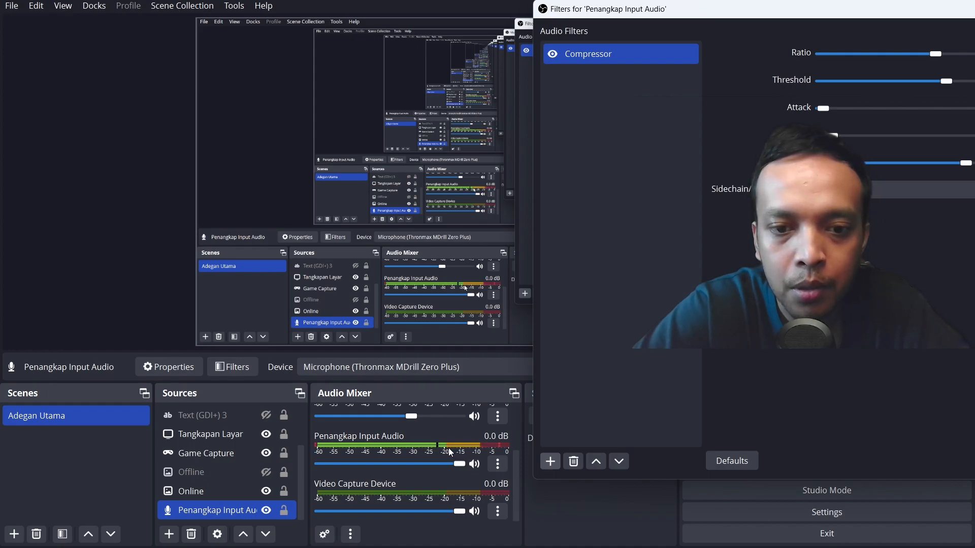
drag(709, 10, 322, 19)
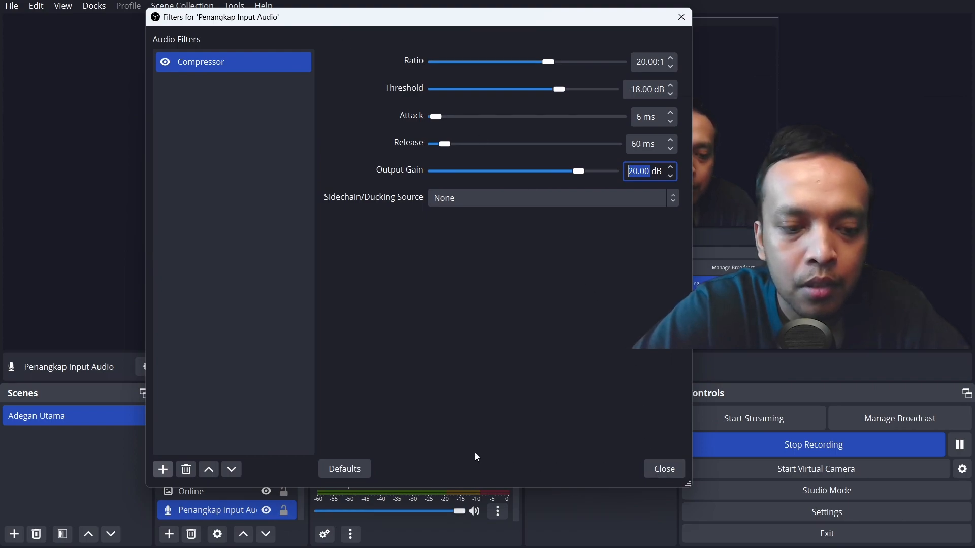
- Add a Limiter filter named Limiter to the microphone source and set its threshold to -3.00 dB
click(163, 469)
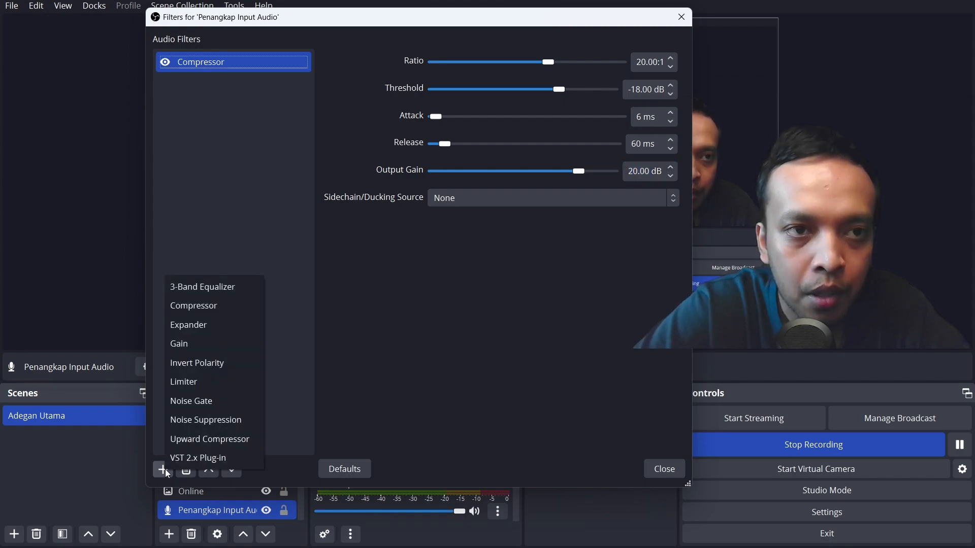
click(218, 388)
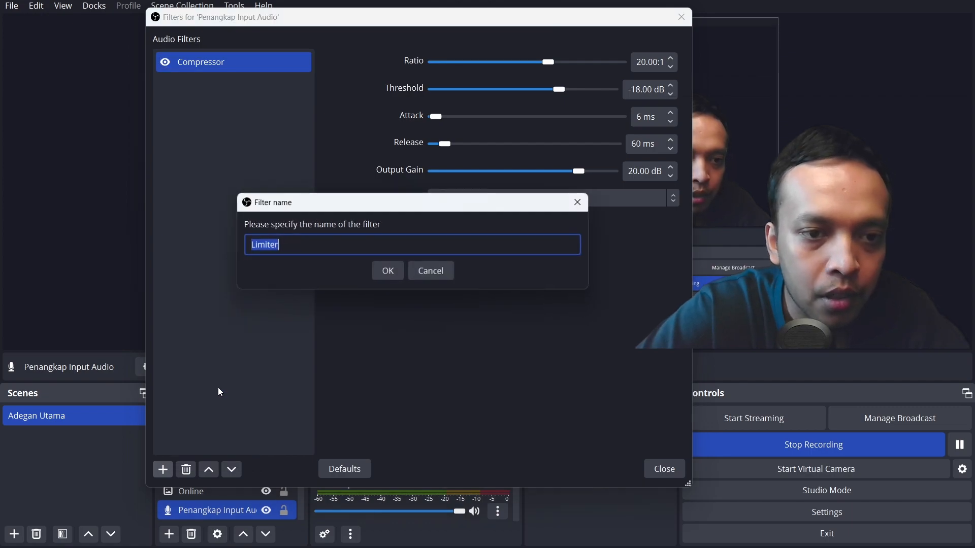
click(389, 271)
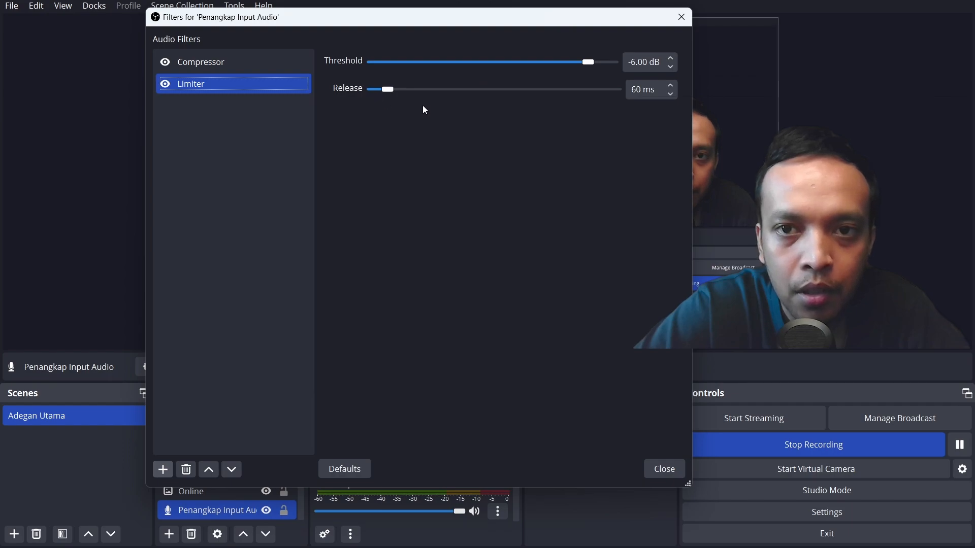
drag(597, 65, 604, 65)
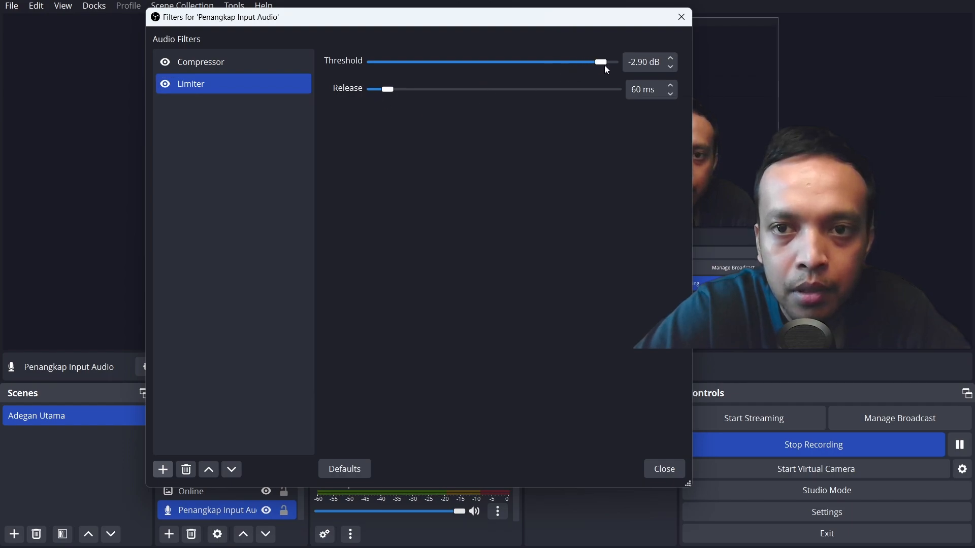
click(672, 59)
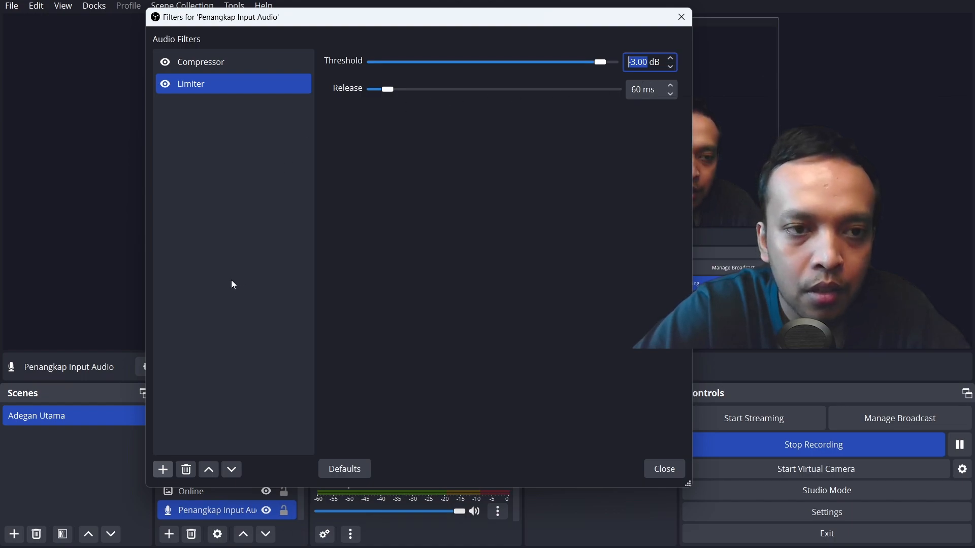
- Add an Expander filter named Expander and set its ratio to 4.00:1
click(163, 472)
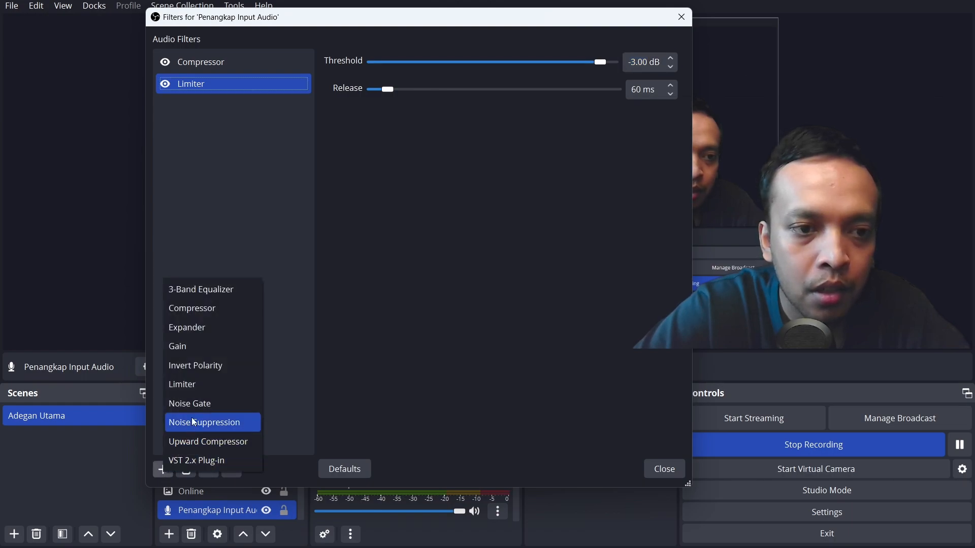
click(224, 329)
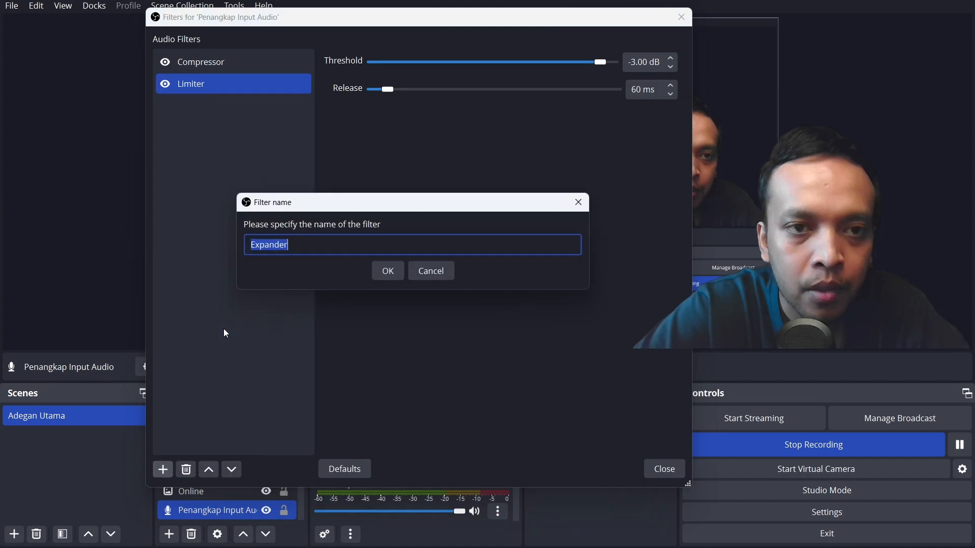
click(392, 276)
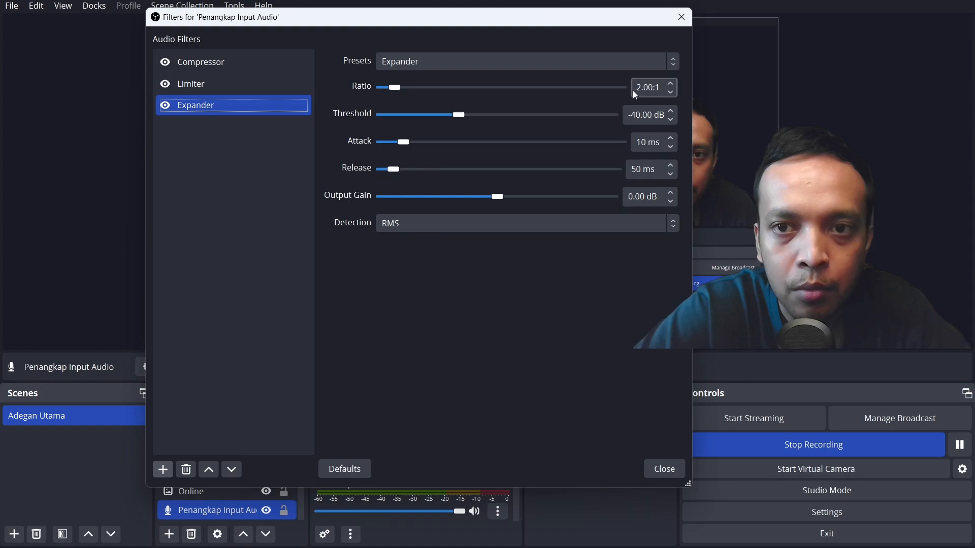
click(414, 88)
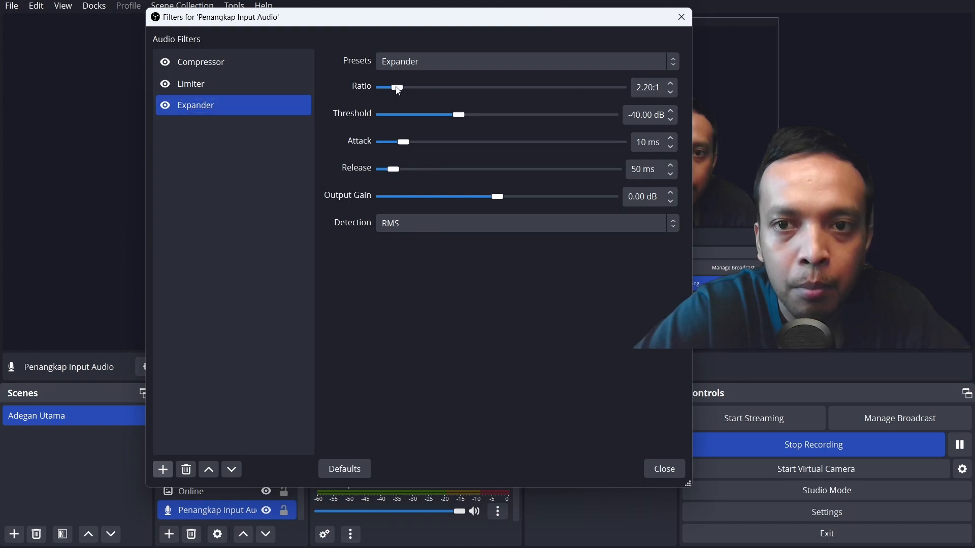
drag(415, 90, 424, 90)
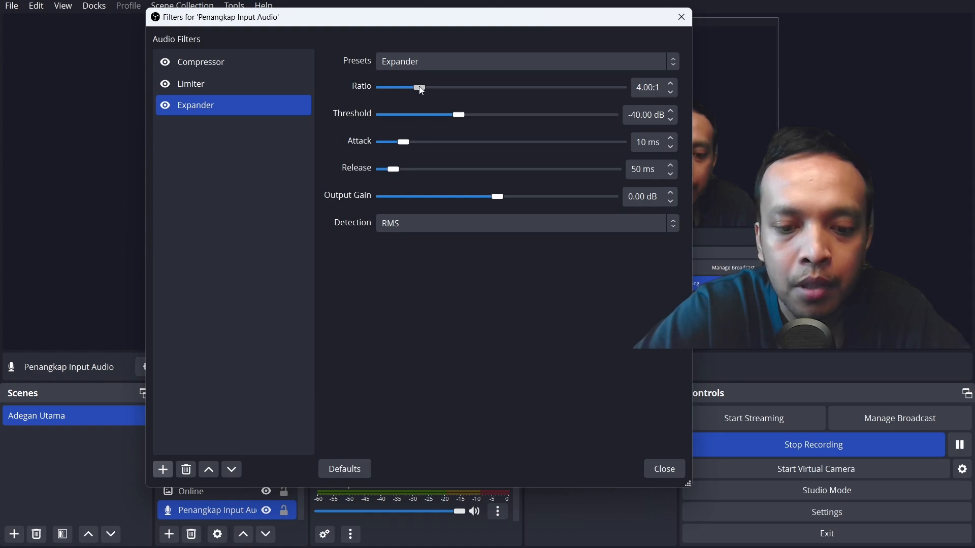
- Set the Expander's threshold to -27.00 dB
drag(457, 117, 510, 117)
click(670, 111)
click(674, 110)
click(674, 111)
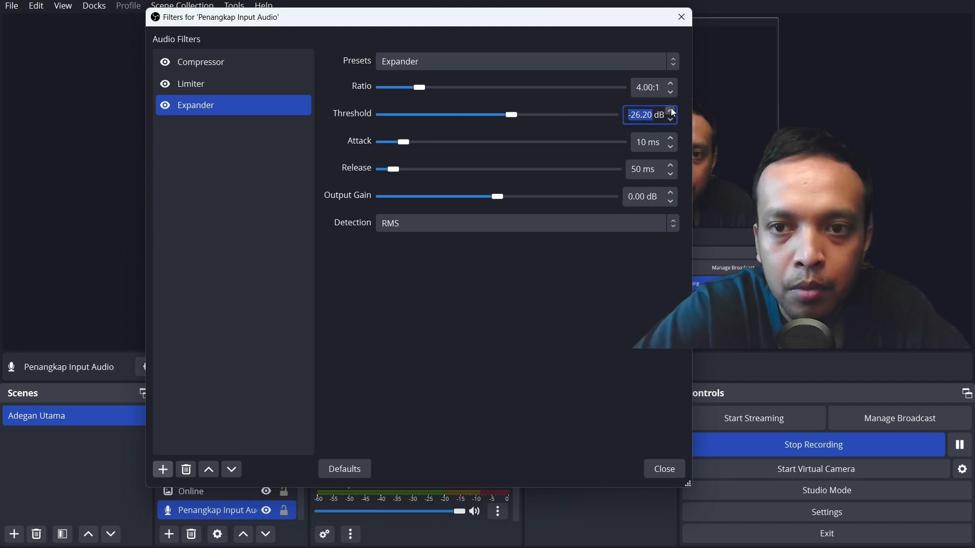
click(671, 120)
click(671, 120)
click(670, 120)
click(671, 120)
click(670, 120)
click(670, 110)
click(669, 110)
click(672, 121)
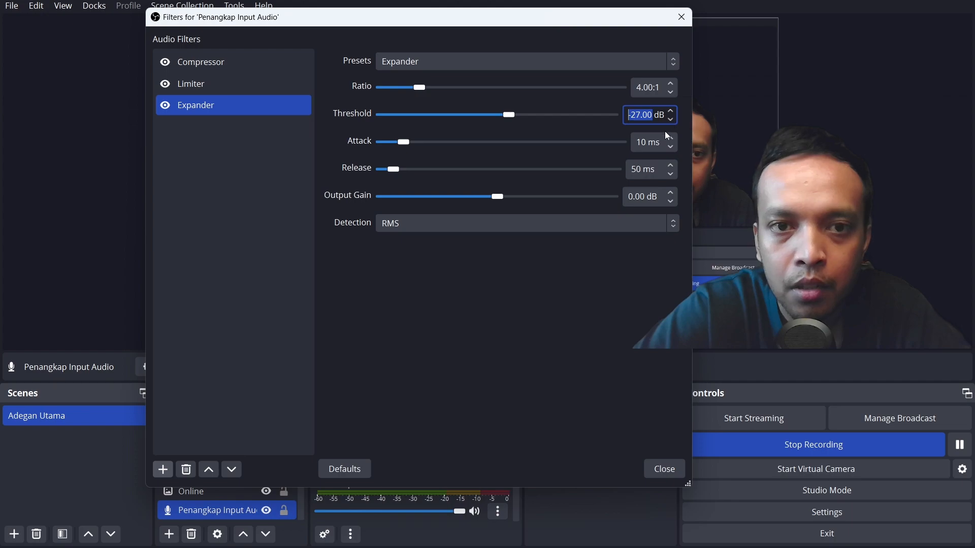
- Set the Expander's attack to 2 ms and its release to 100 ms
drag(403, 142, 396, 142)
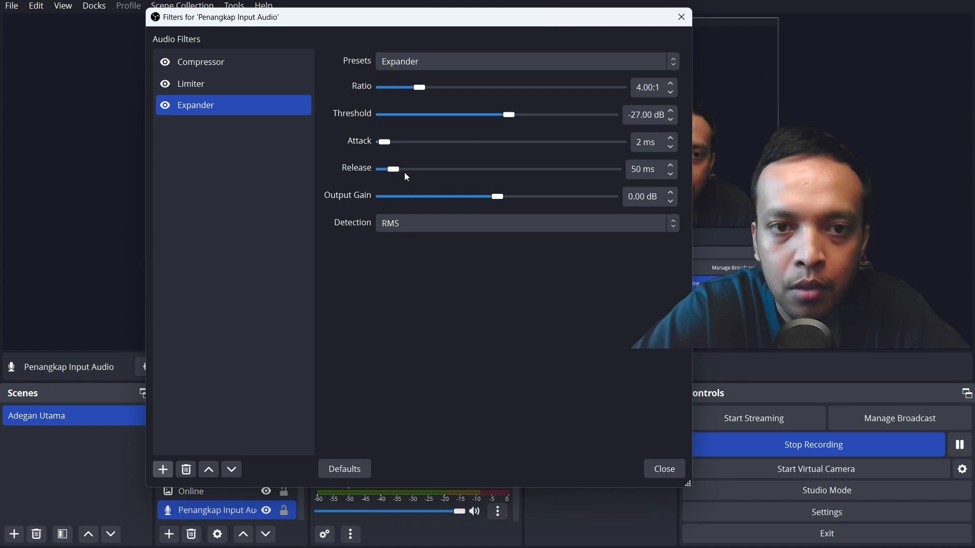
drag(378, 170, 416, 172)
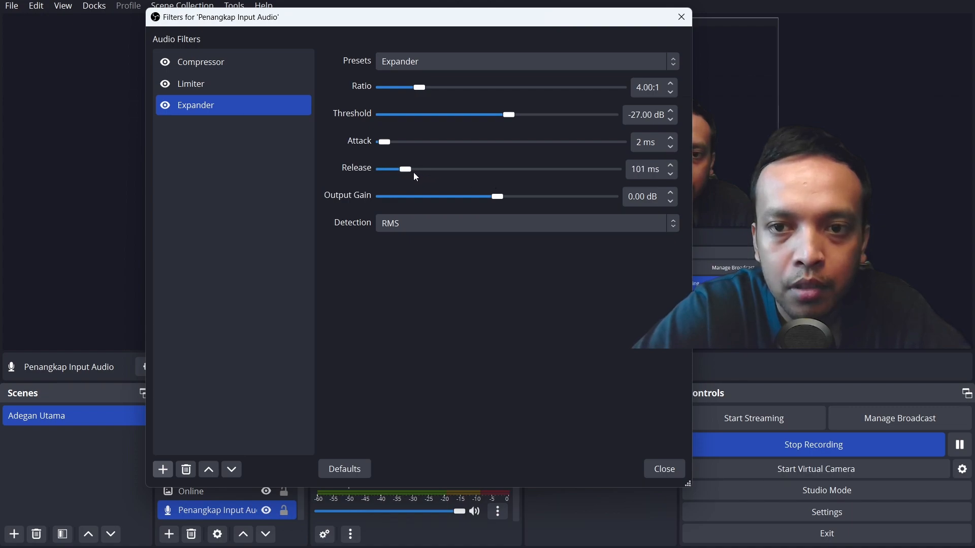
click(672, 167)
click(672, 174)
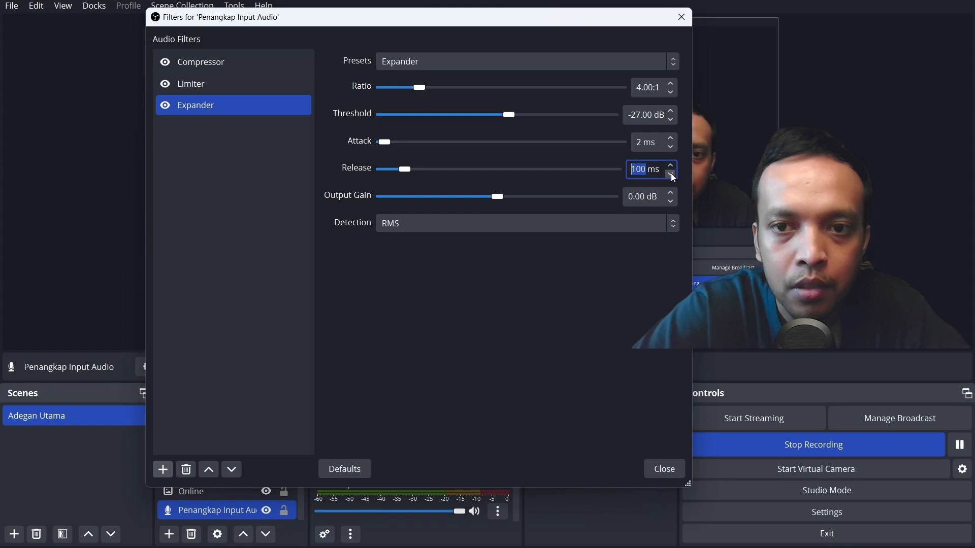
click(671, 174)
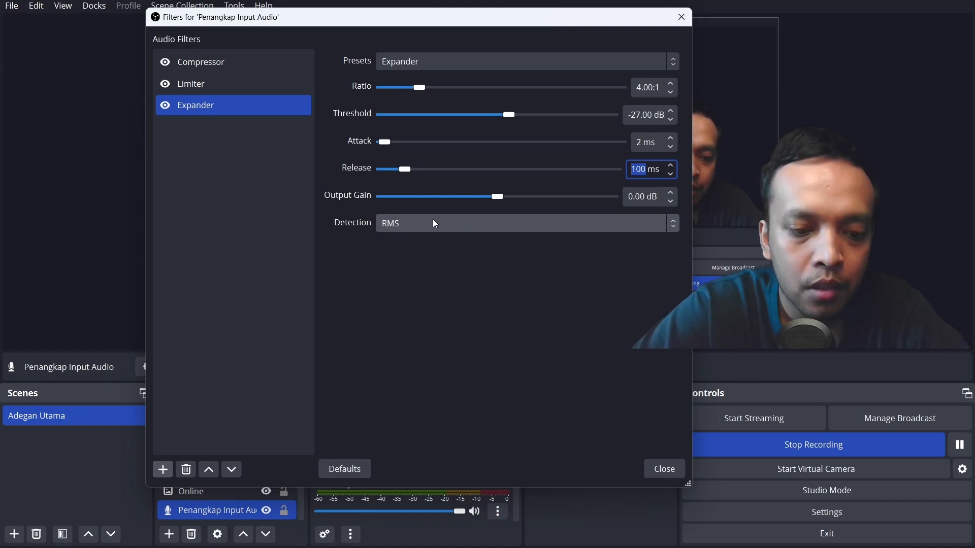
- Add a Noise Suppression filter using the Speex (low CPU usage, low quality) method with a suppression level of -25 dB
click(163, 473)
click(164, 474)
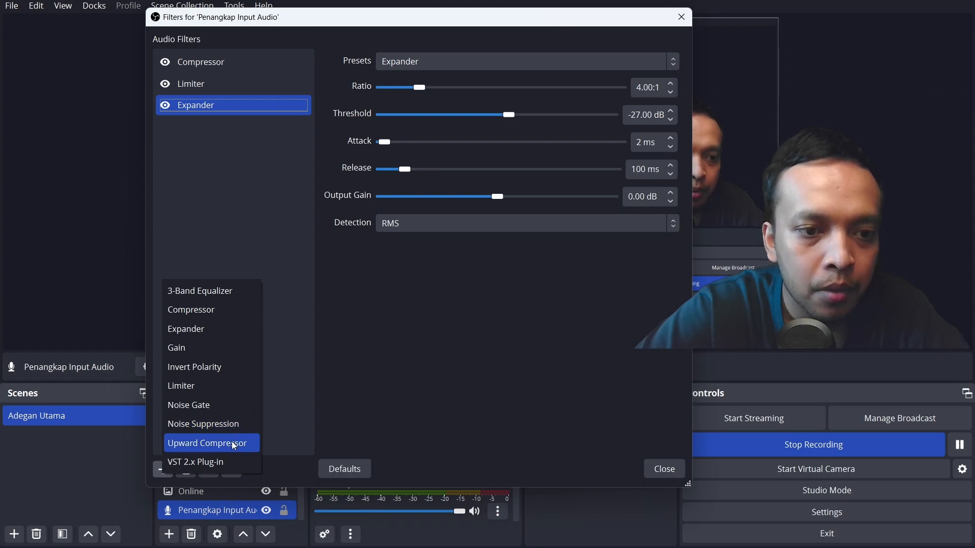
click(228, 426)
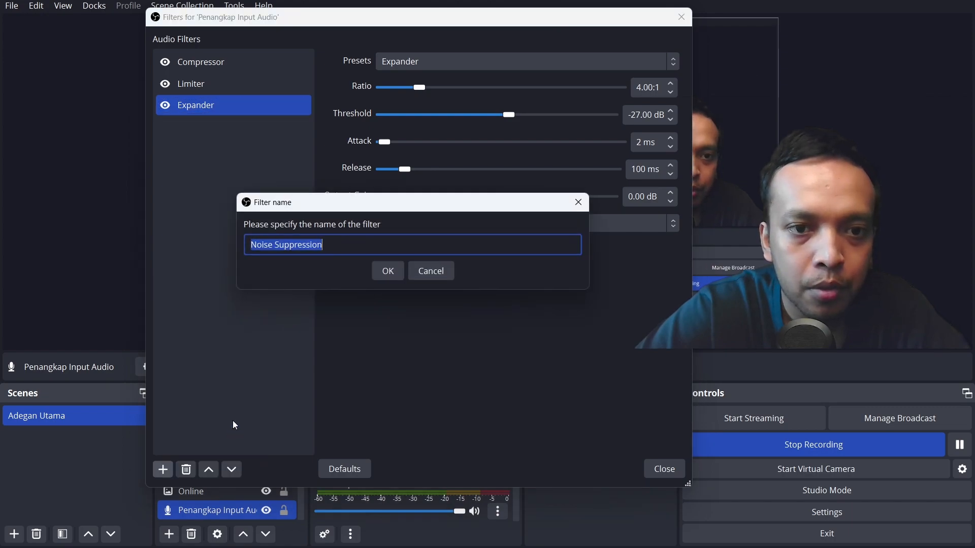
click(395, 273)
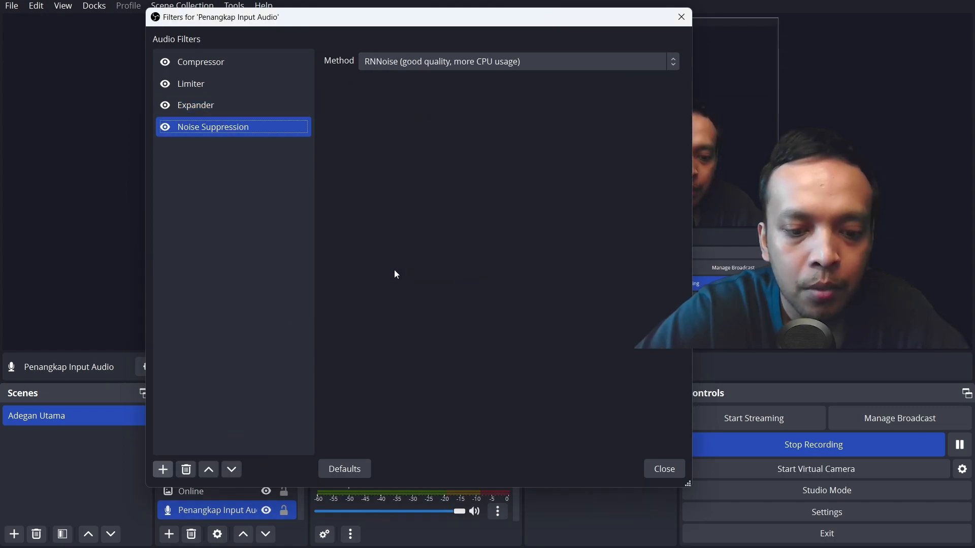
click(408, 61)
click(415, 79)
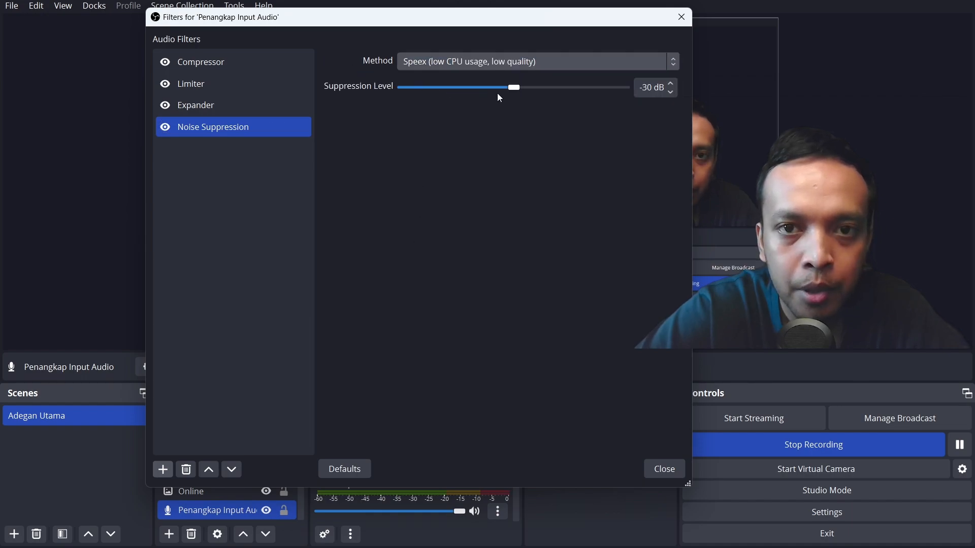
drag(514, 88, 536, 93)
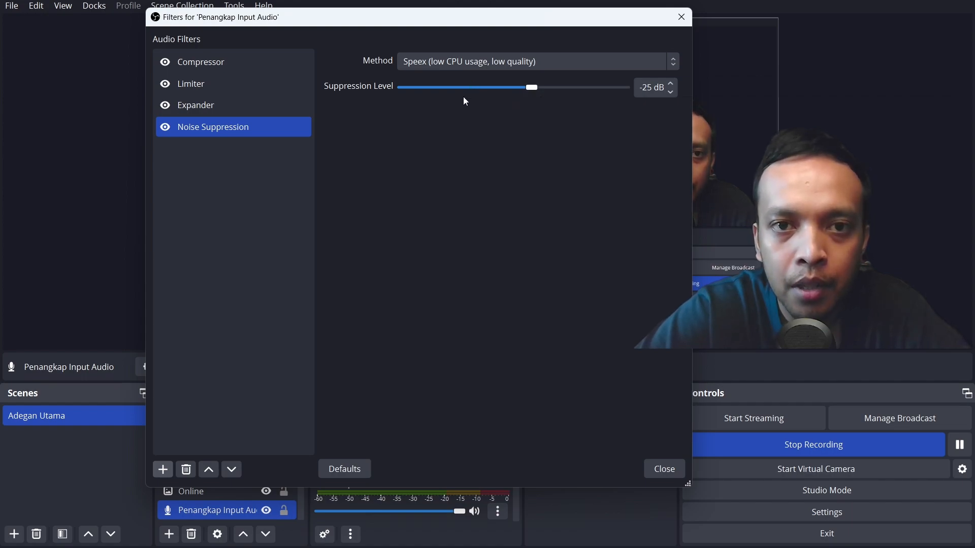
click(457, 69)
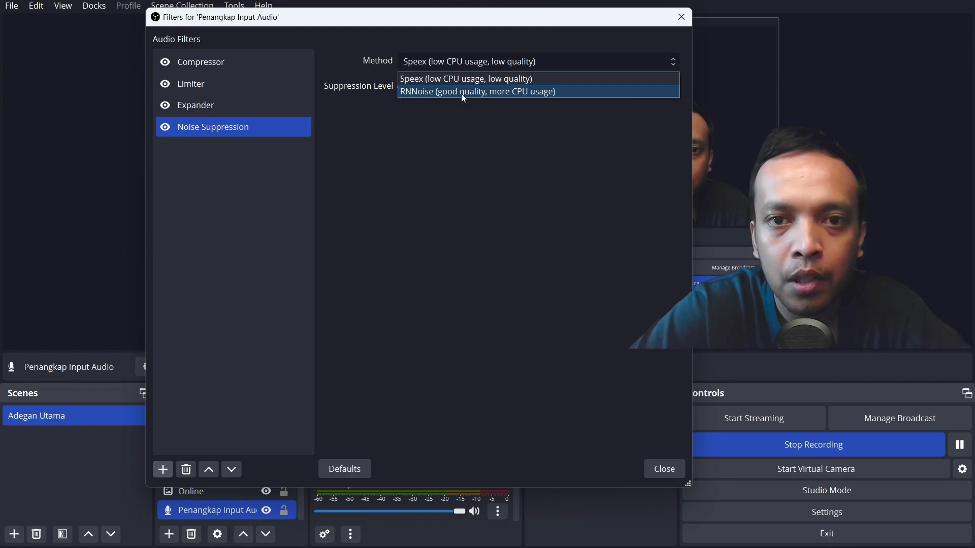
click(535, 129)
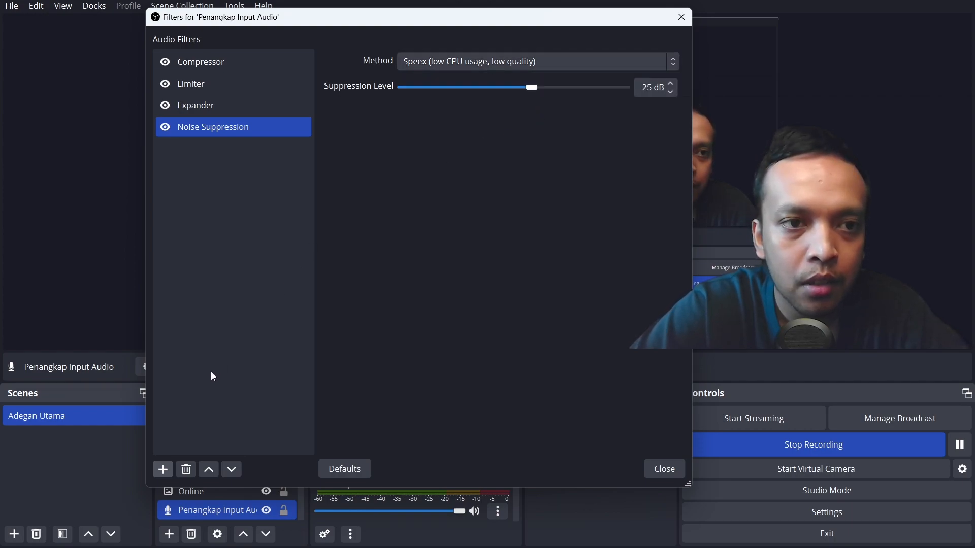
- Add a Noise Gate filter named Noise Gate and set its close threshold to -60.00 dB
click(164, 470)
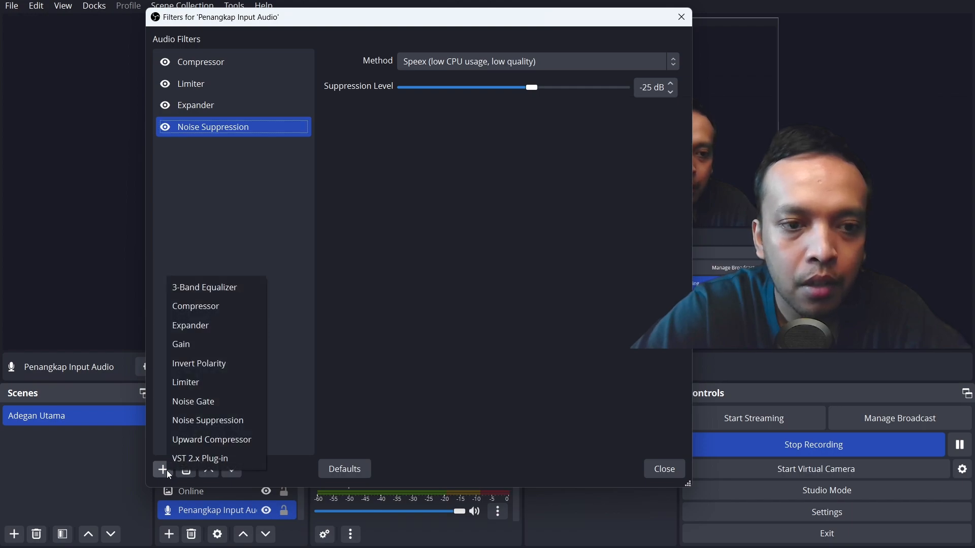
click(216, 402)
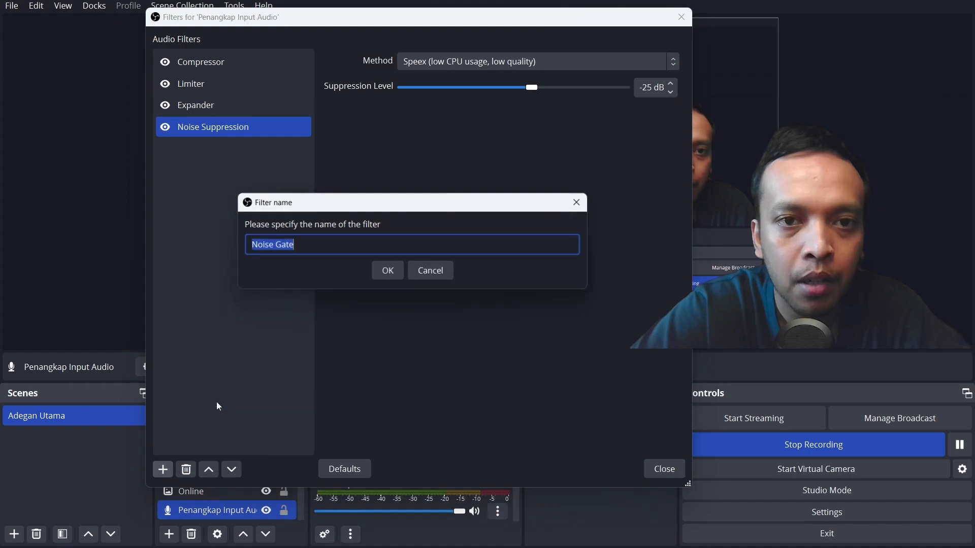
click(394, 274)
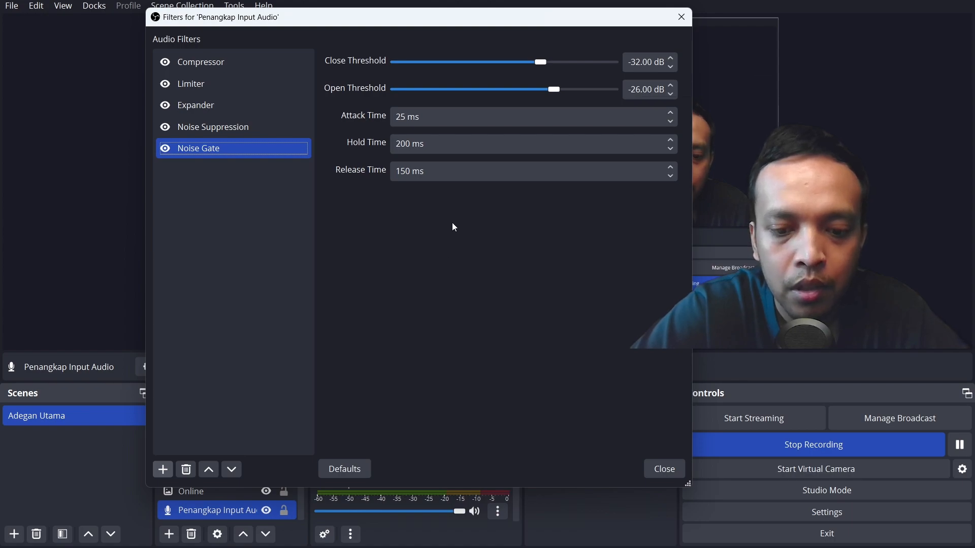
drag(541, 64, 485, 68)
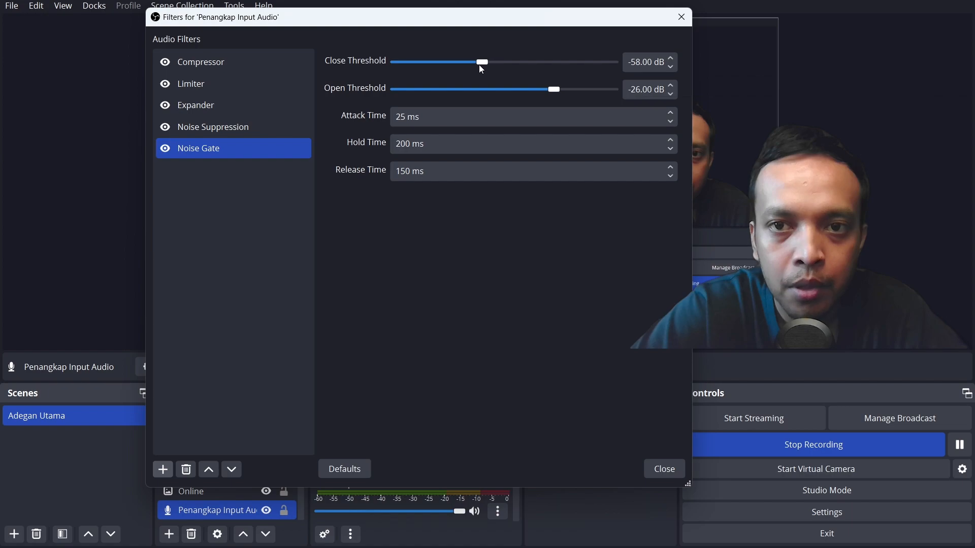
click(672, 60)
click(673, 67)
click(673, 66)
click(673, 67)
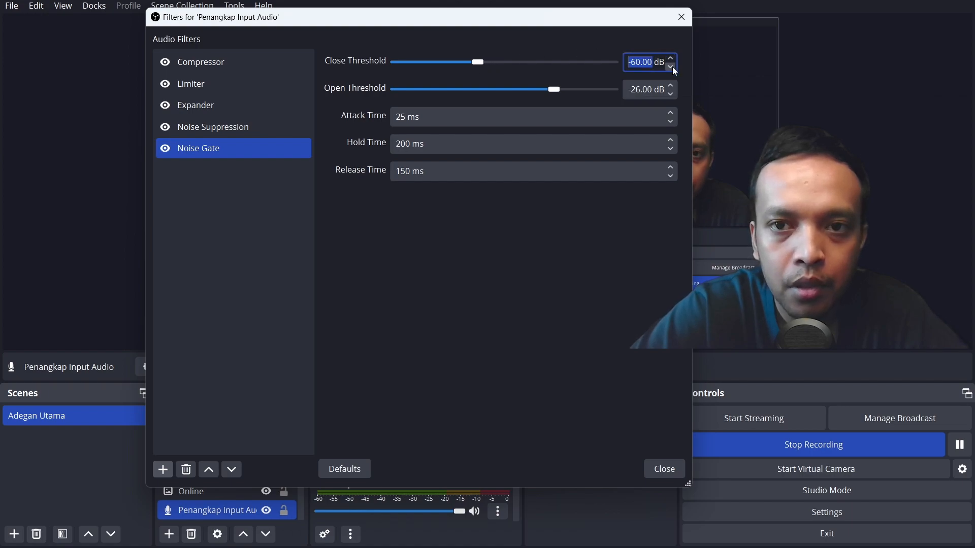
- Set the Noise Gate's open threshold to -20.00 dB and its release time to 100 ms
click(672, 86)
click(671, 87)
click(672, 87)
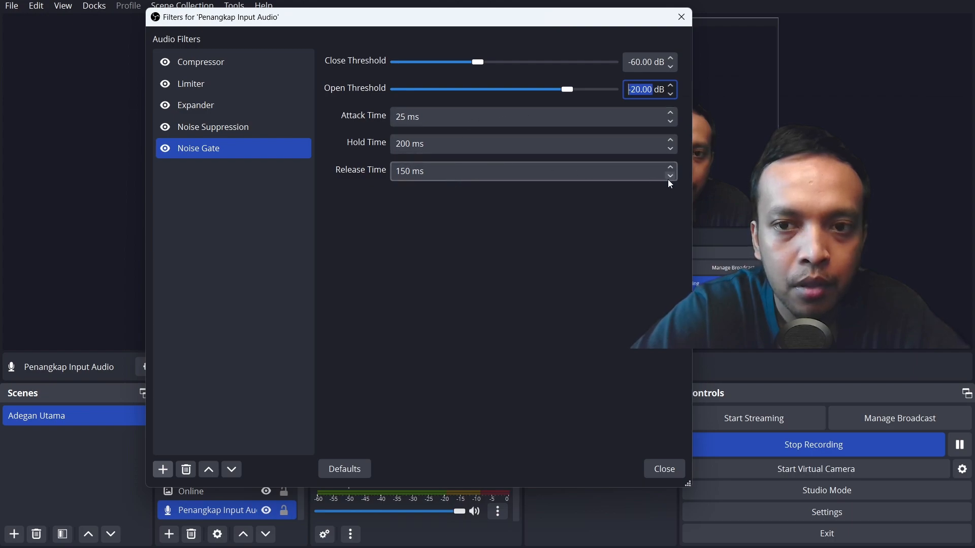
click(406, 172)
key(BackSpace)
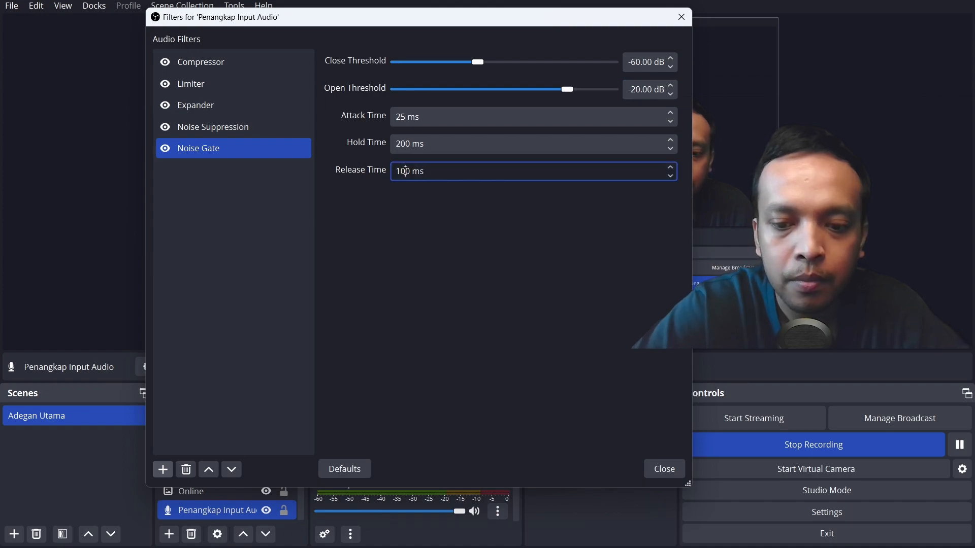
text(0)
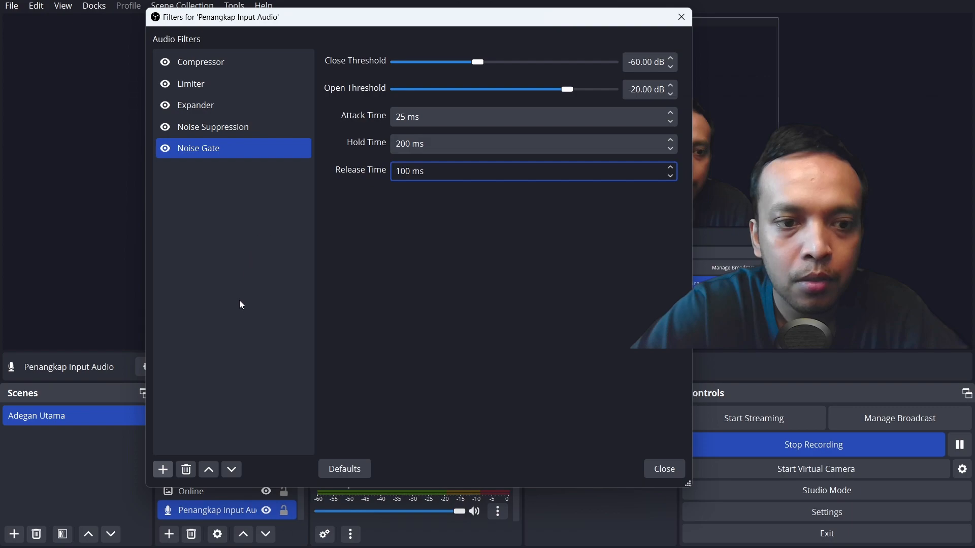
- Add a VST 2.x Plug-in filter with its default name and load BC Triple EQ 4 VST(Stereo) in it
click(158, 473)
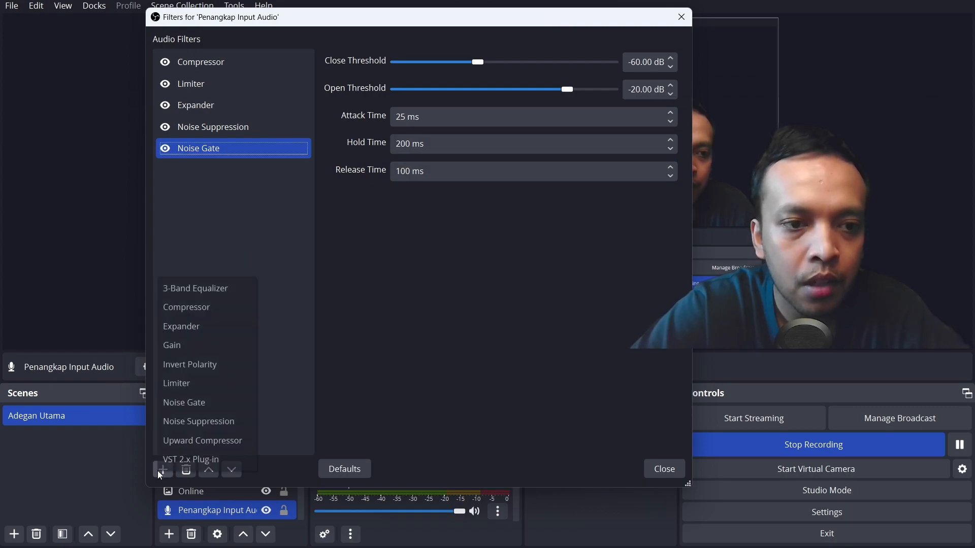
click(215, 463)
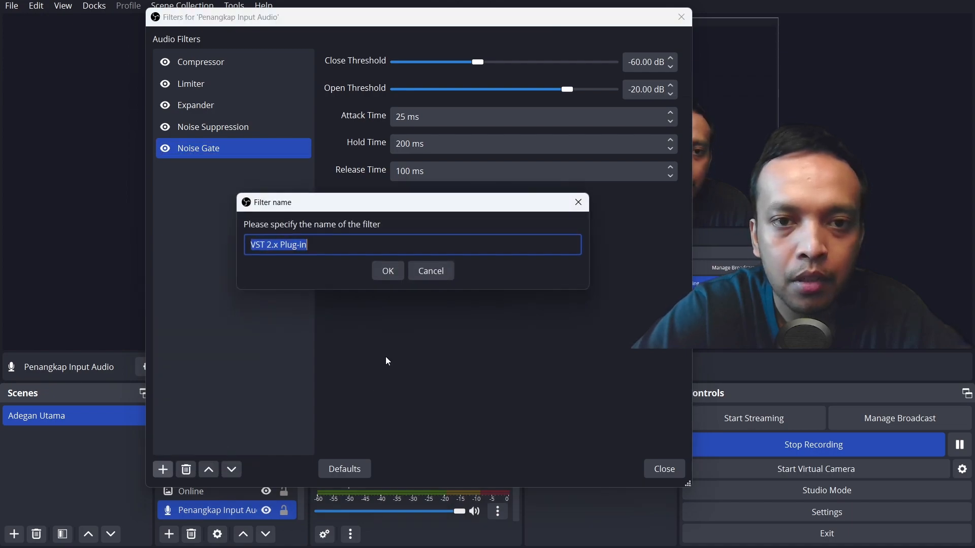
click(387, 273)
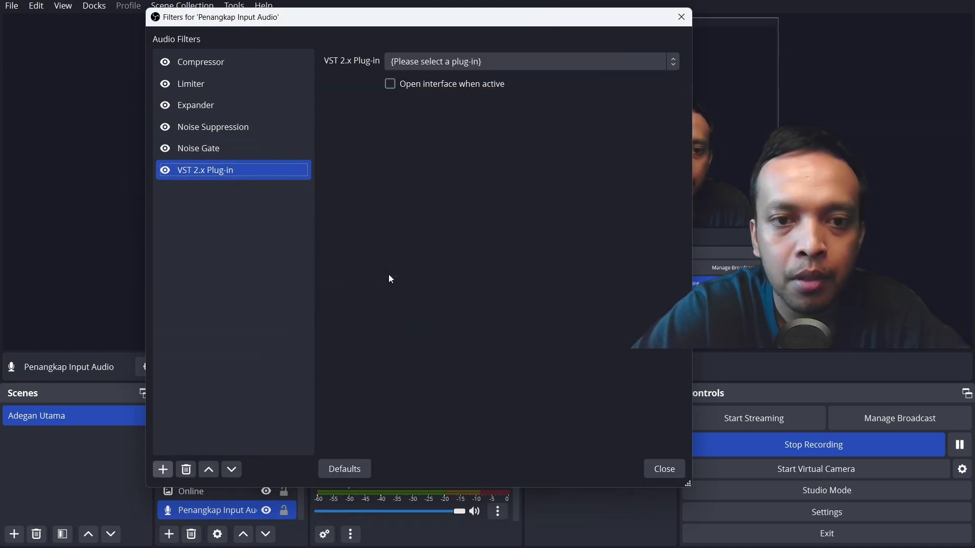
click(476, 63)
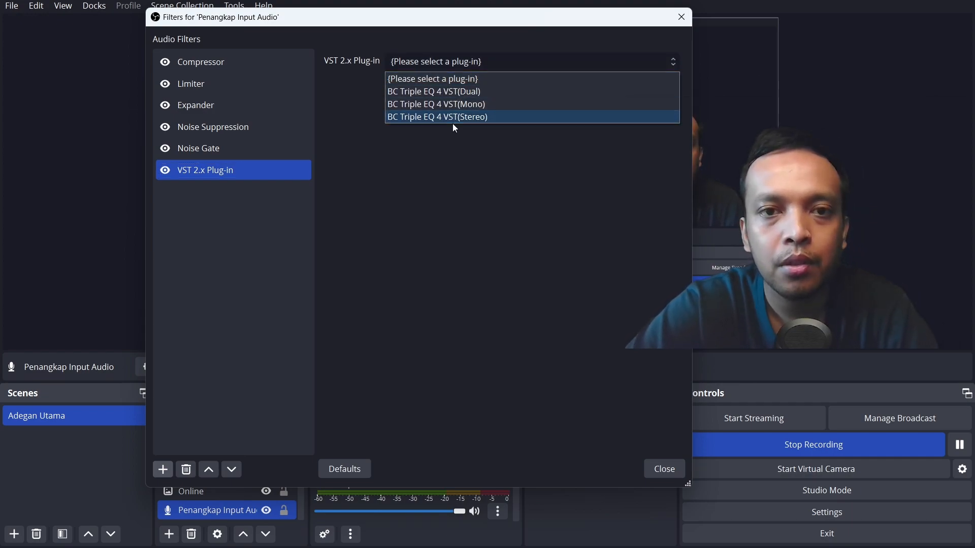
click(464, 116)
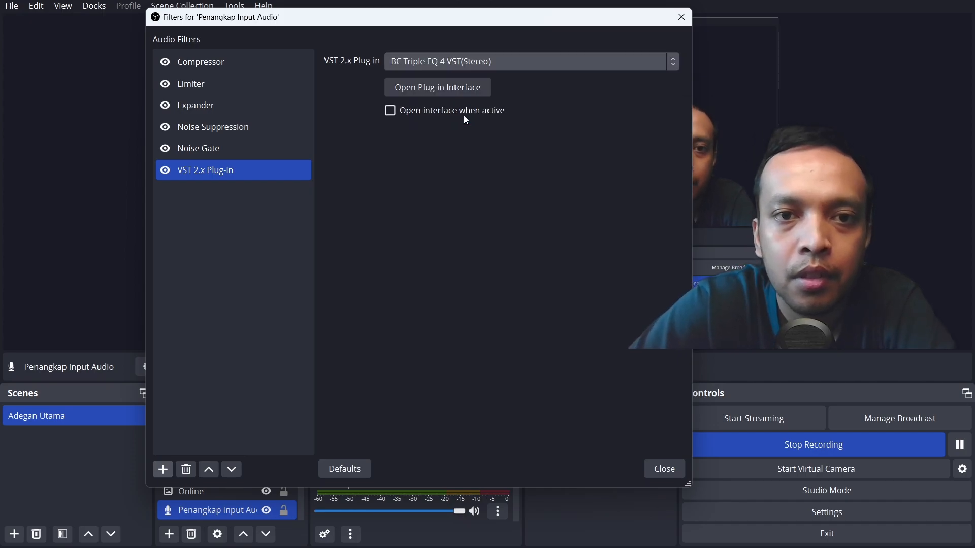
- In the Triple EQ plug-in's interface, reveal the EQ knobs and set Low to +5.0 dB, Mid to -2.0 dB and High to +6.0 dB
click(460, 89)
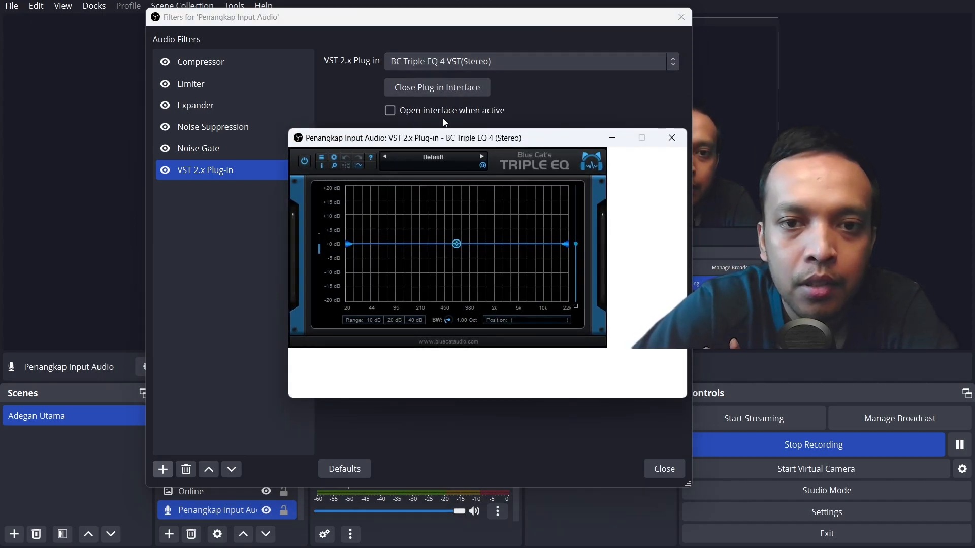
click(347, 168)
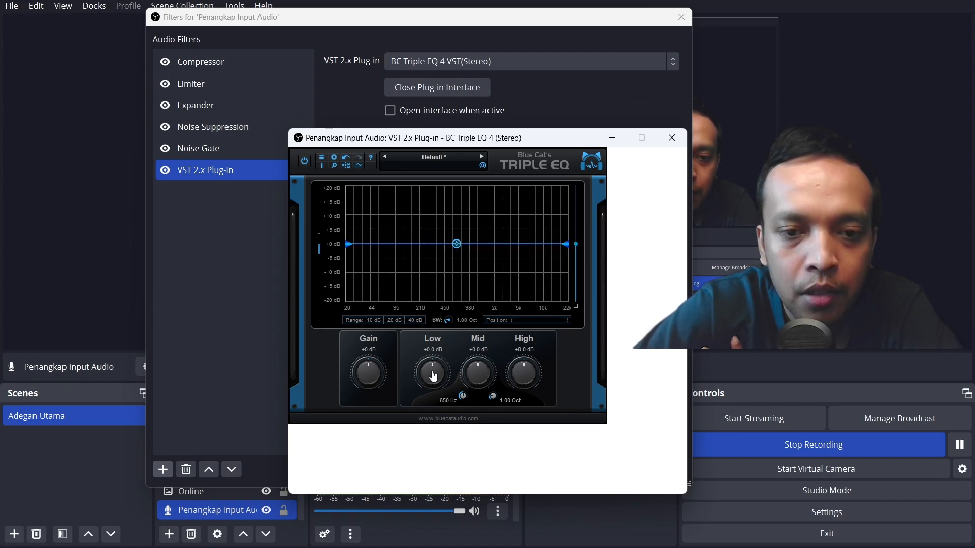
drag(435, 369, 433, 365)
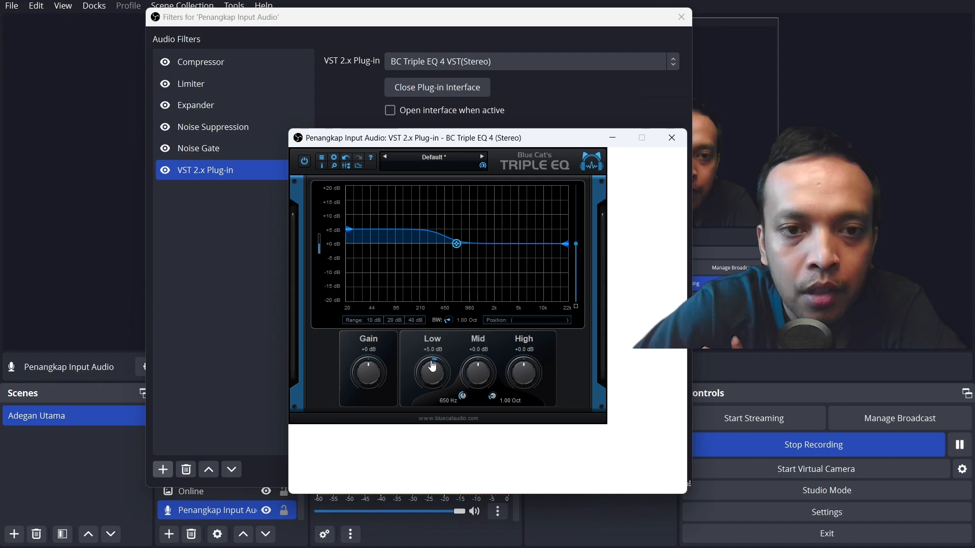
drag(478, 367, 522, 364)
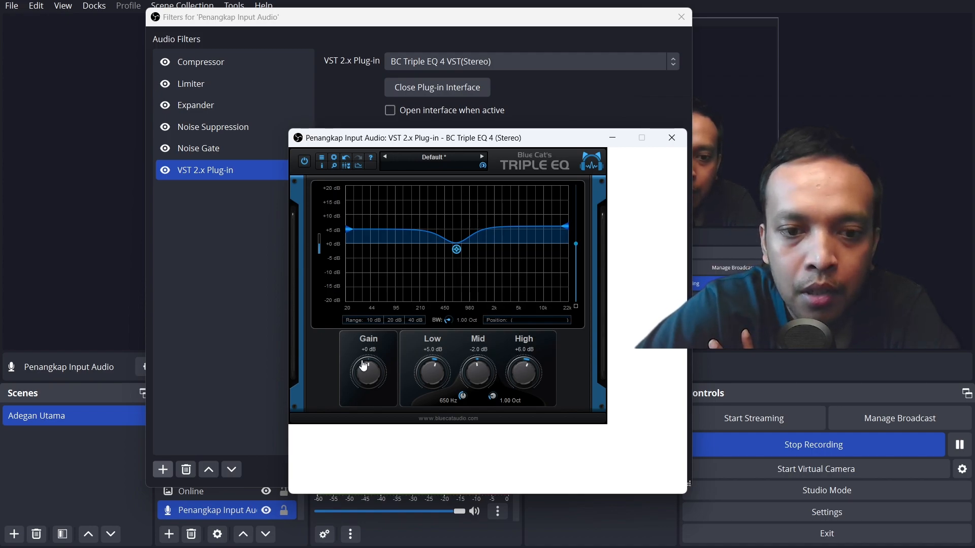
- Set the Triple EQ's gain to -2 dB, then close the plug-in interface and the filters window
drag(368, 144, 427, 109)
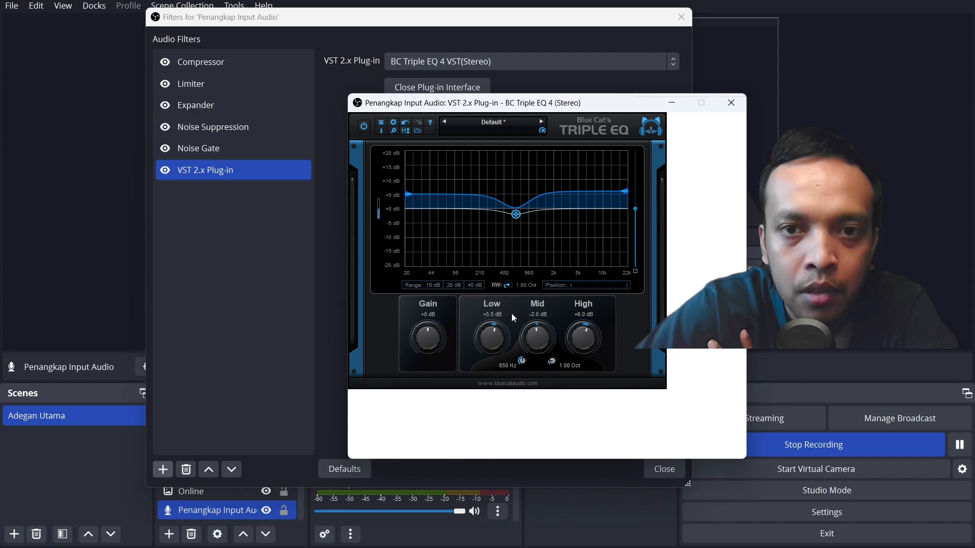
drag(429, 332, 432, 323)
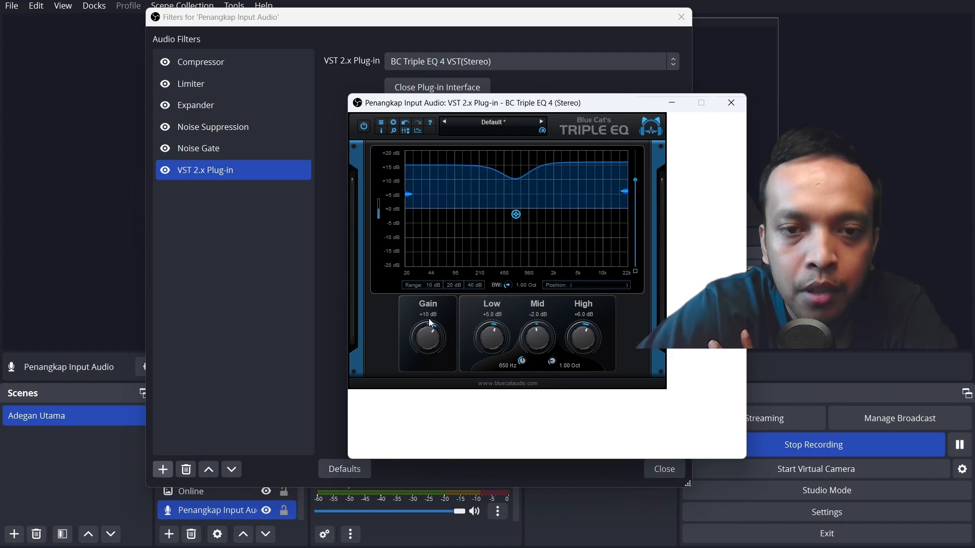
drag(431, 329, 429, 339)
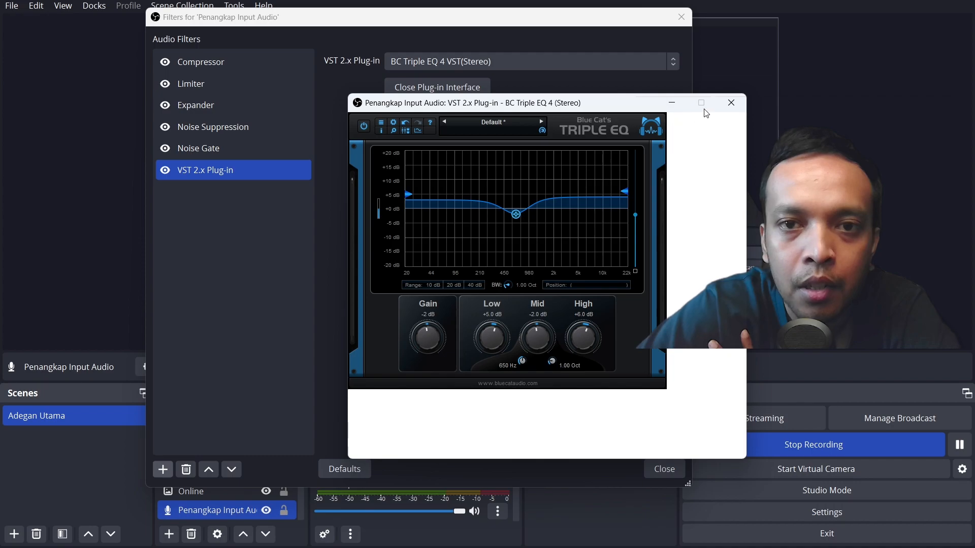
click(731, 103)
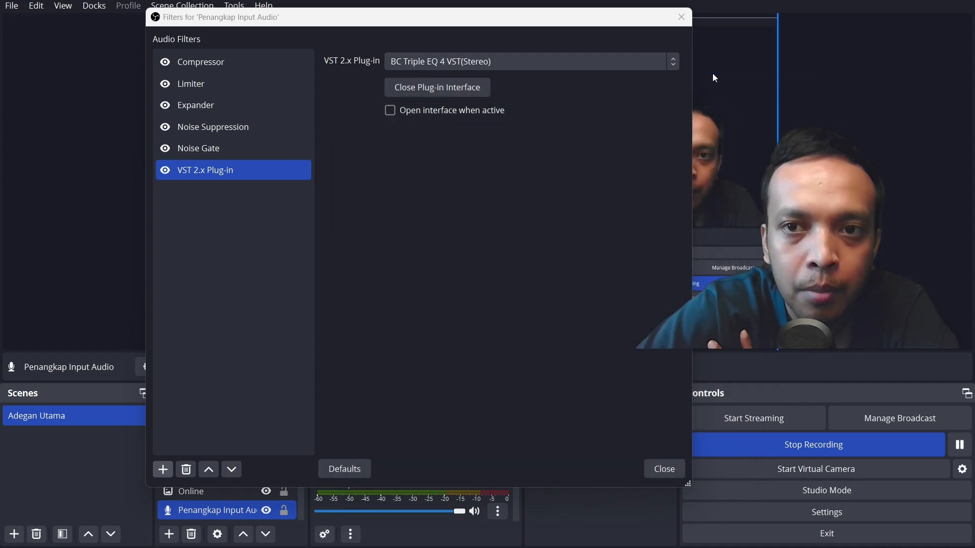
click(656, 470)
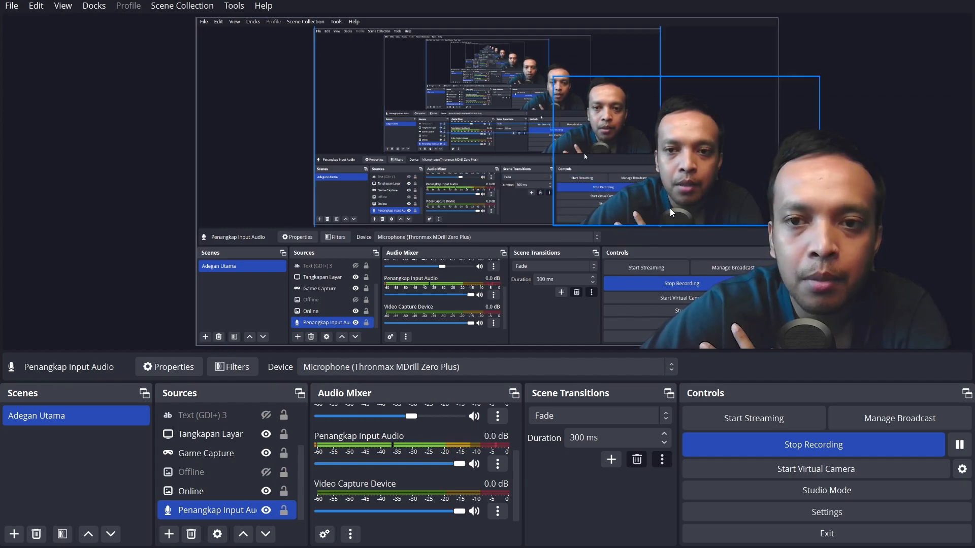
- Move the Video Capture Device source to the lower-left corner of the preview canvas
click(684, 178)
drag(683, 178, 313, 303)
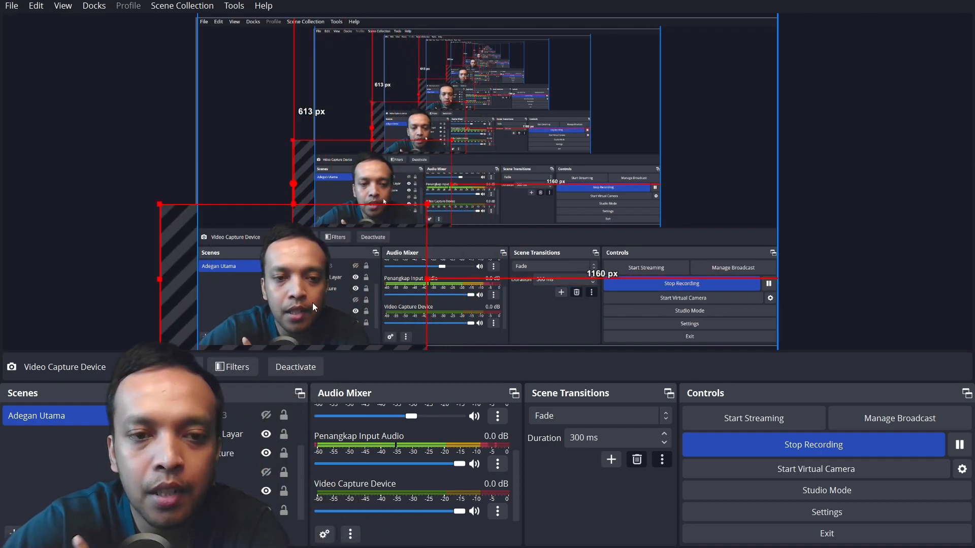